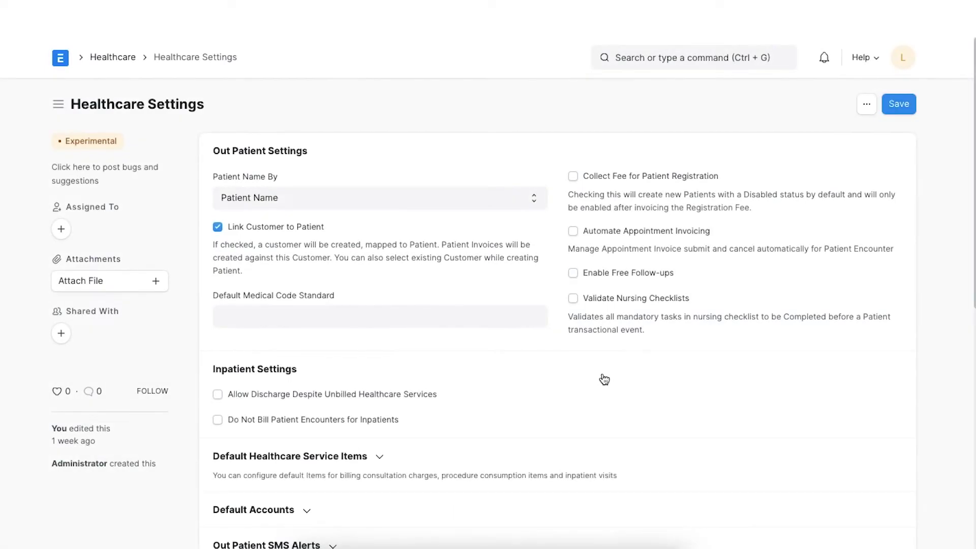
# - Expand the Laboratory Settings section of Healthcare Settings and review its options
pyautogui.scroll(-4, 605, 380)
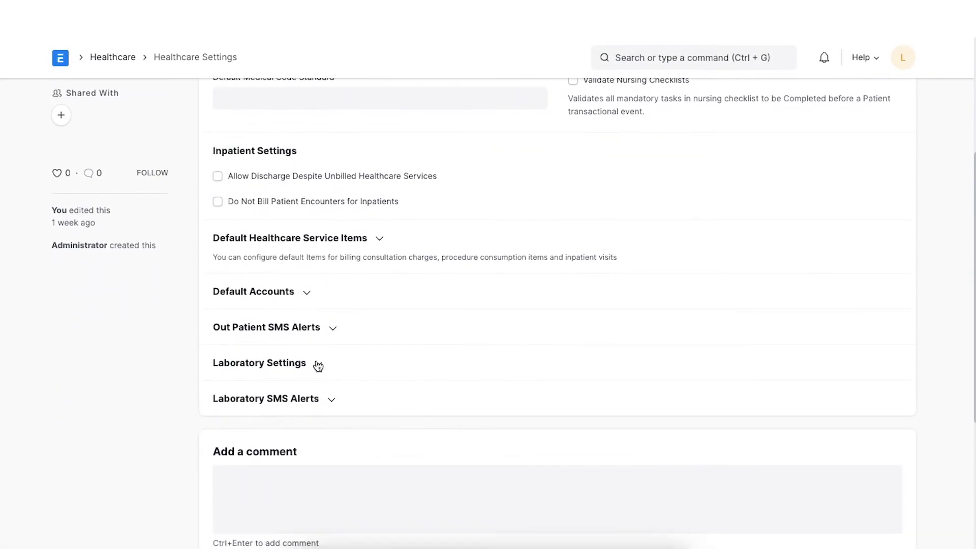
pyautogui.click(318, 363)
pyautogui.scroll(-2, 519, 406)
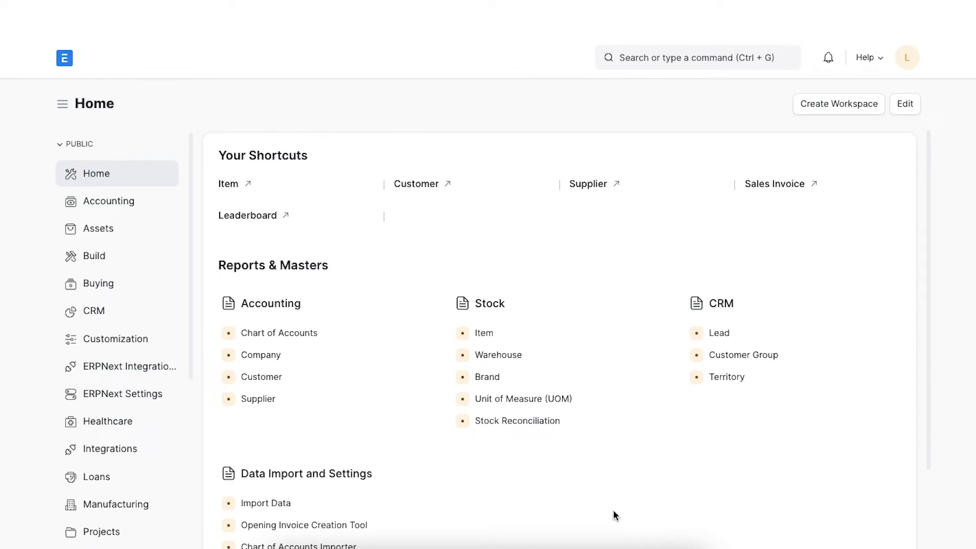
# - Search 'lab test tem' and start a new Lab Test Template from its list
pyautogui.click(673, 58)
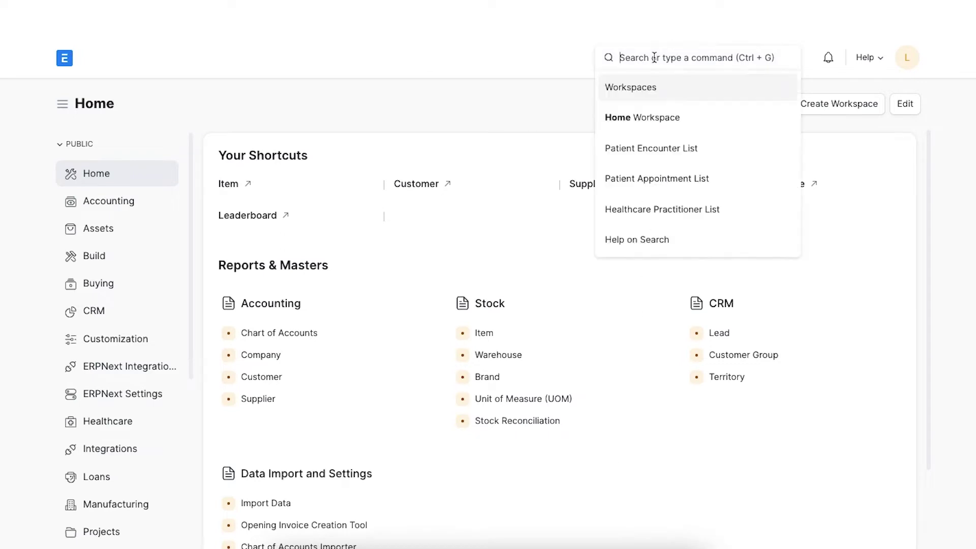
pyautogui.write('lab test tem')
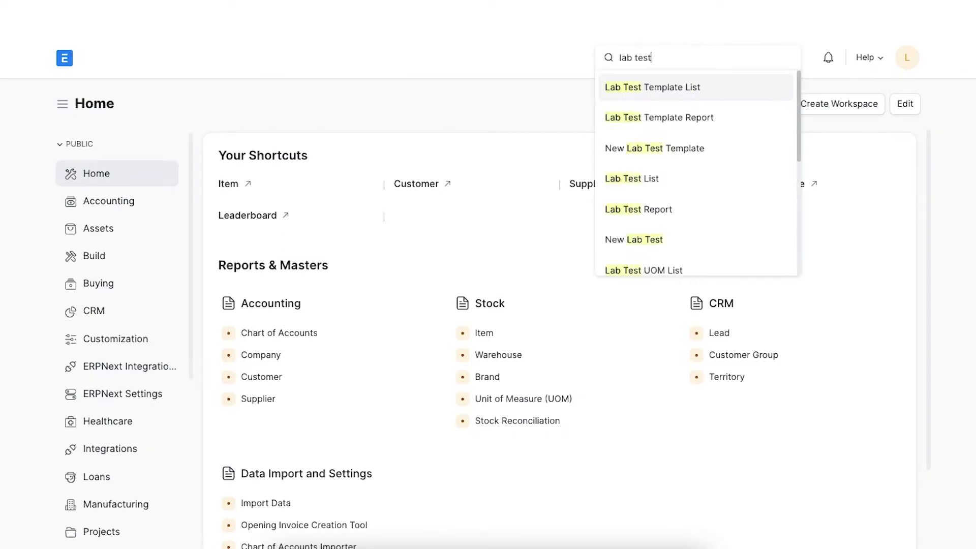
pyautogui.click(658, 88)
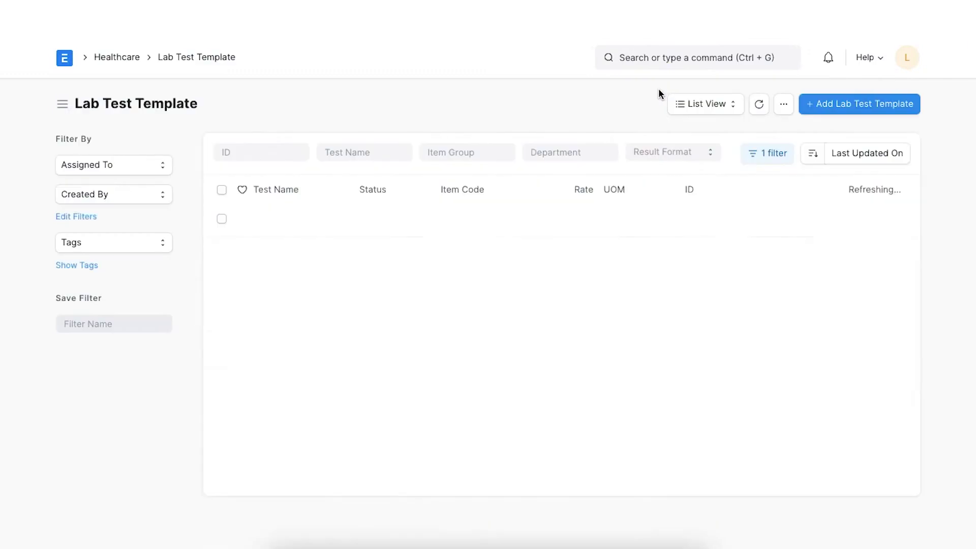
pyautogui.click(833, 104)
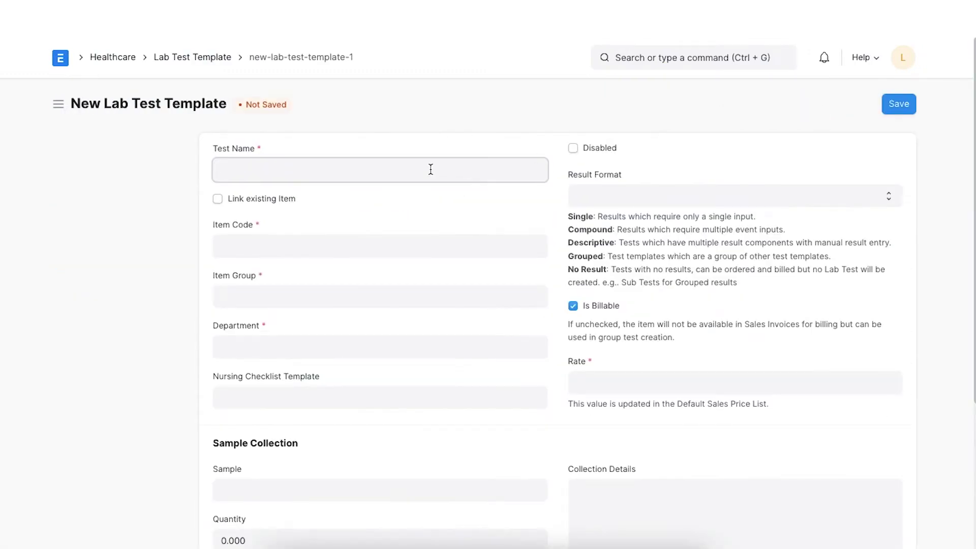
# - Name the test Haemoglobin and correct its item code to Hgb
pyautogui.write('Haemoglobin')
pyautogui.click(314, 247)
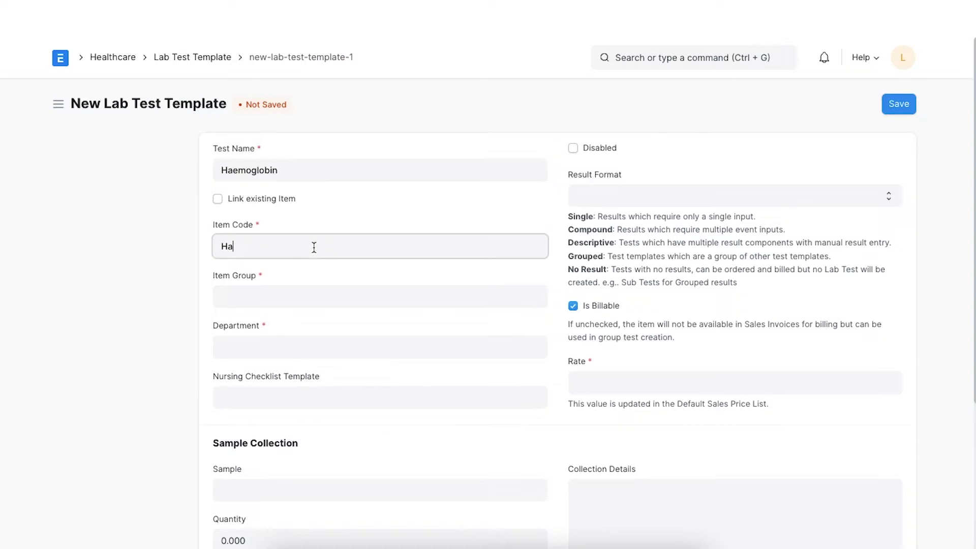
pyautogui.press('BackSpace')
pyautogui.write('gb')
pyautogui.click(488, 293)
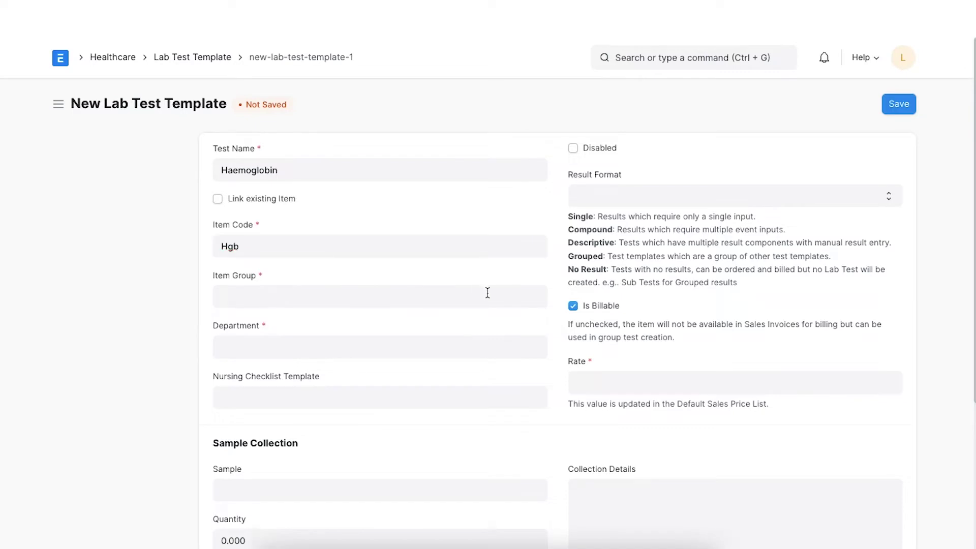
# - Set both the Item Group and the Department to Laboratory
pyautogui.click(488, 293)
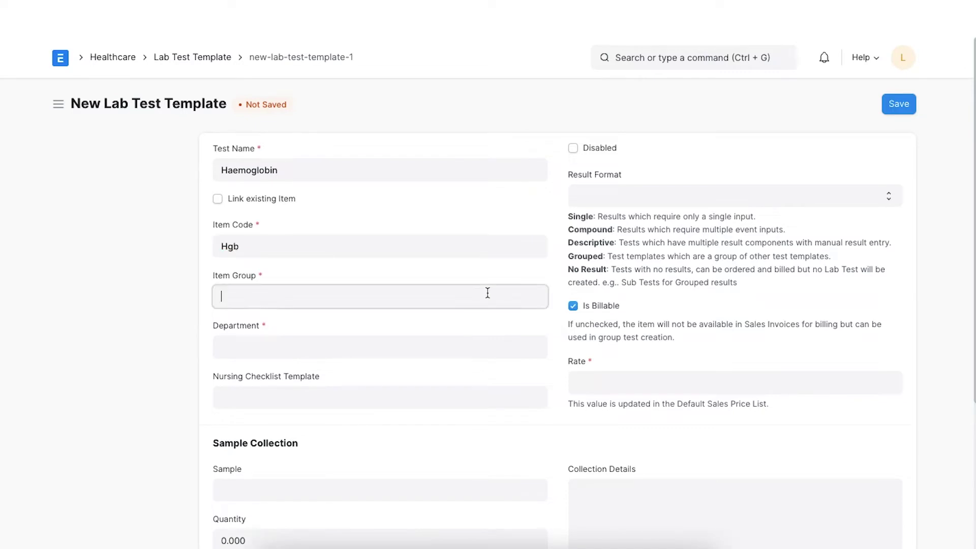
pyautogui.write('l')
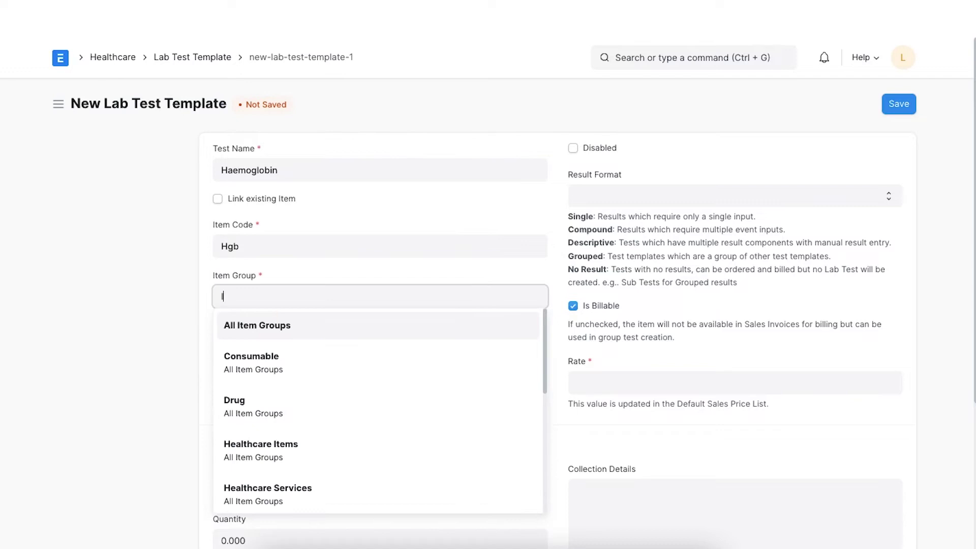
pyautogui.click(386, 338)
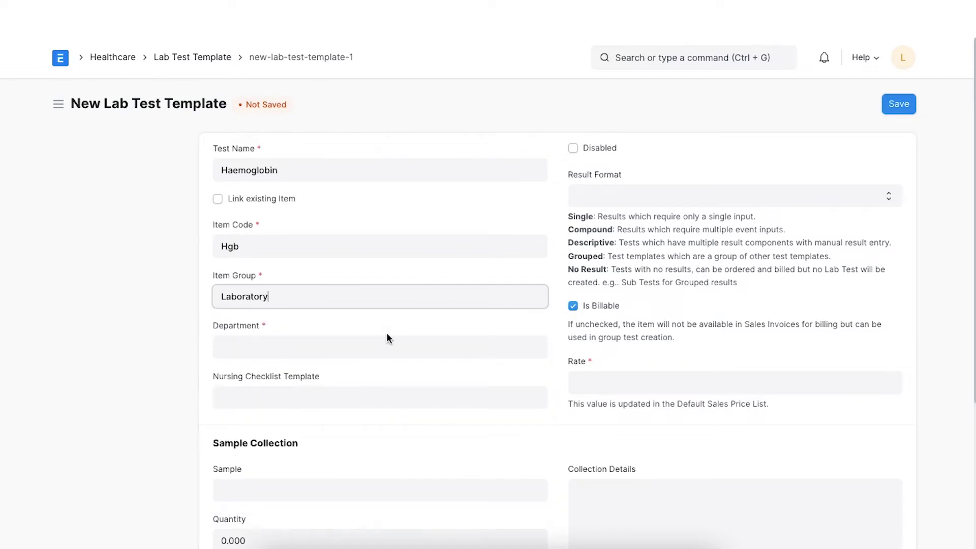
pyautogui.click(379, 344)
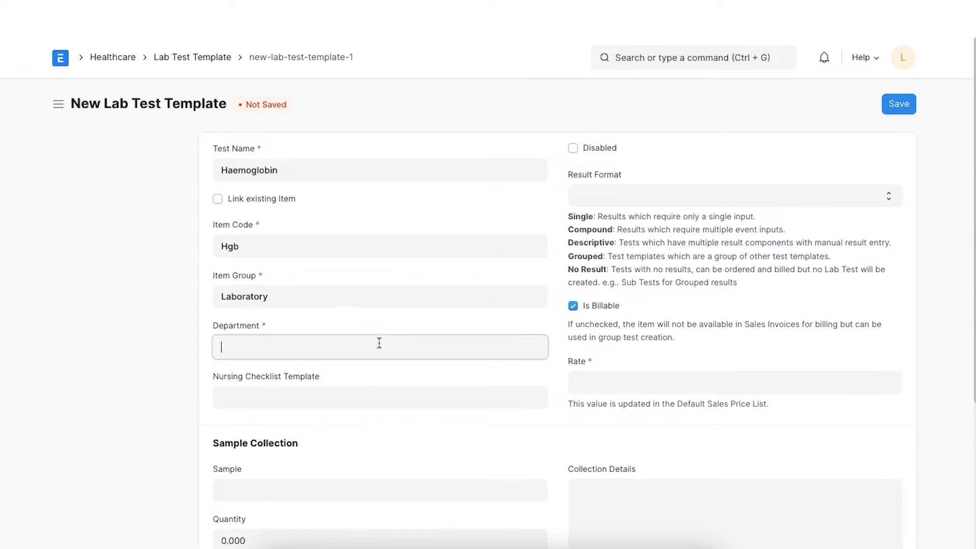
pyautogui.write('lab')
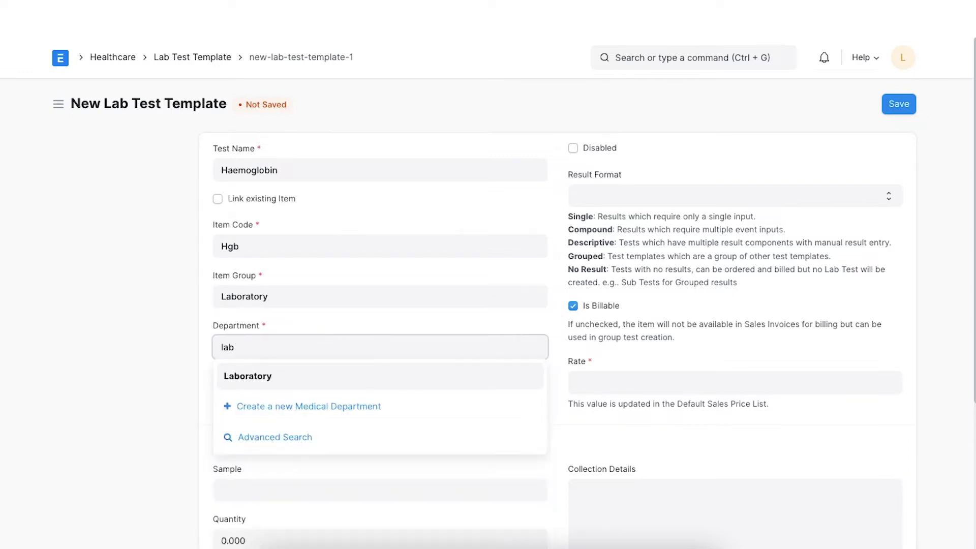
pyautogui.click(360, 379)
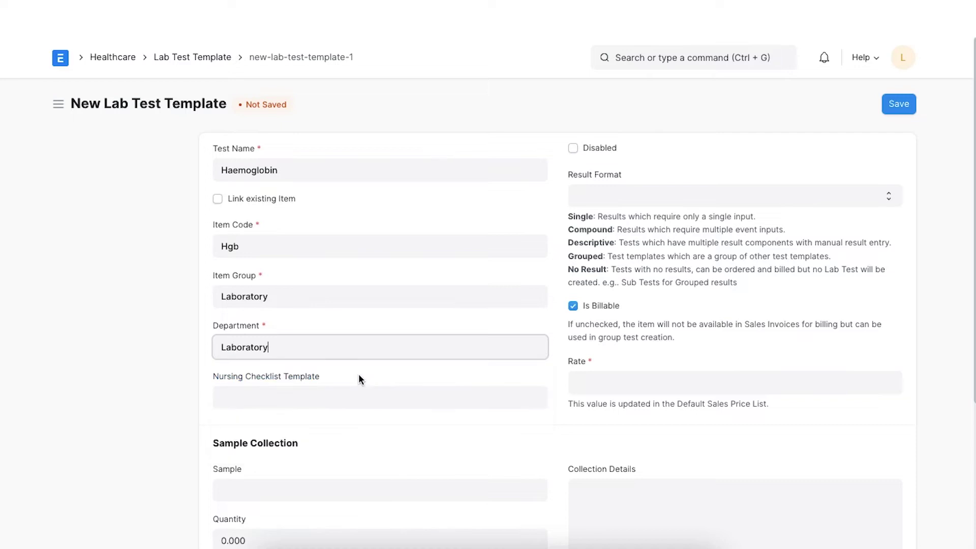
pyautogui.click(574, 149)
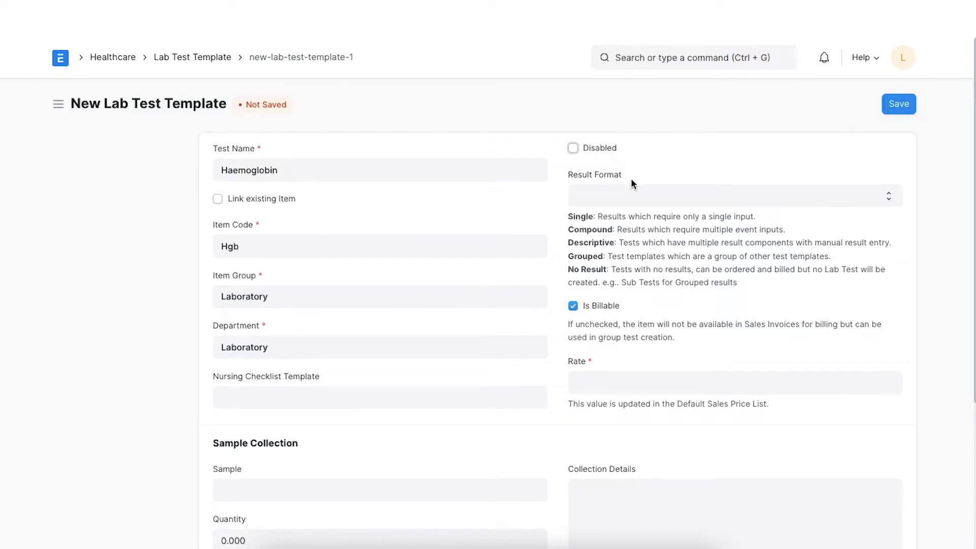
# - Choose Single as the Haemoglobin result format and look over the Lab Routine fields
pyautogui.click(890, 201)
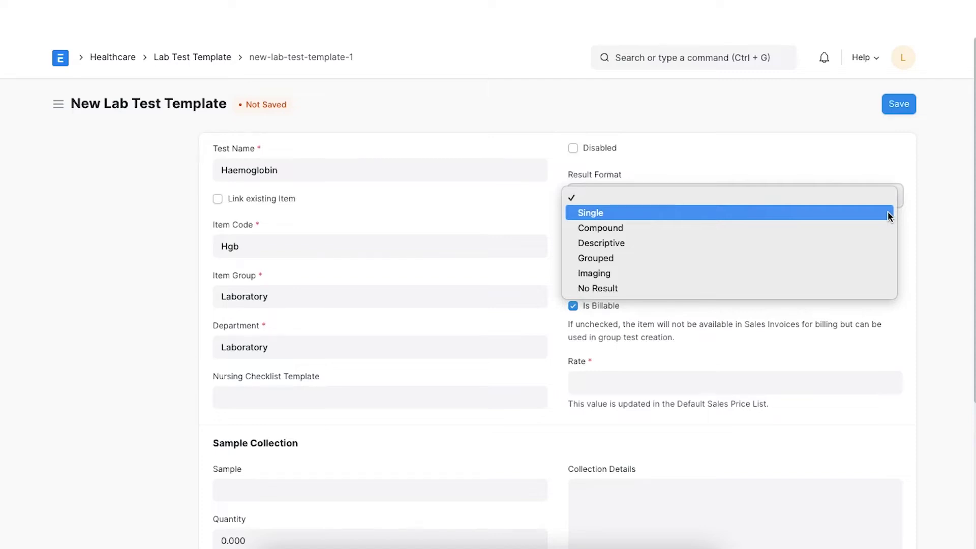
pyautogui.click(888, 212)
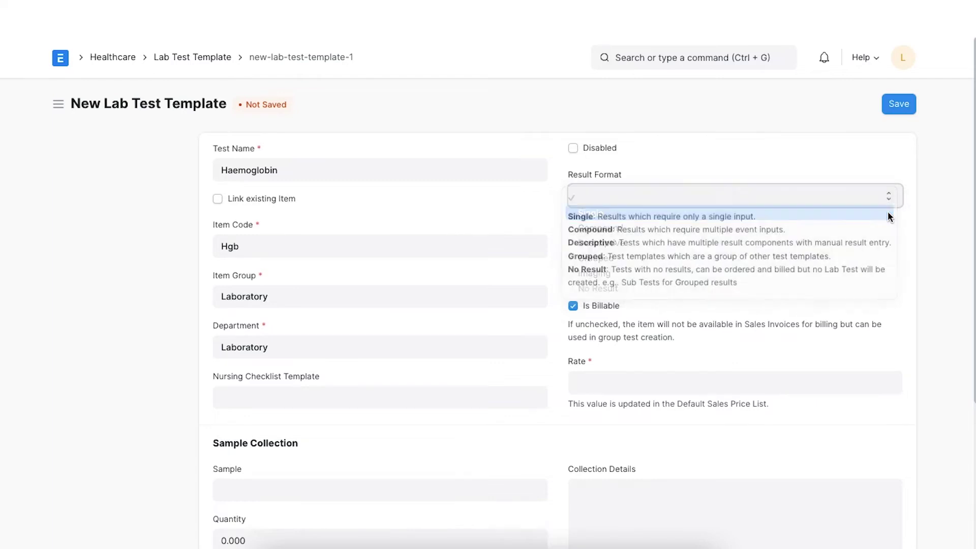
pyautogui.scroll(-2, 487, 413)
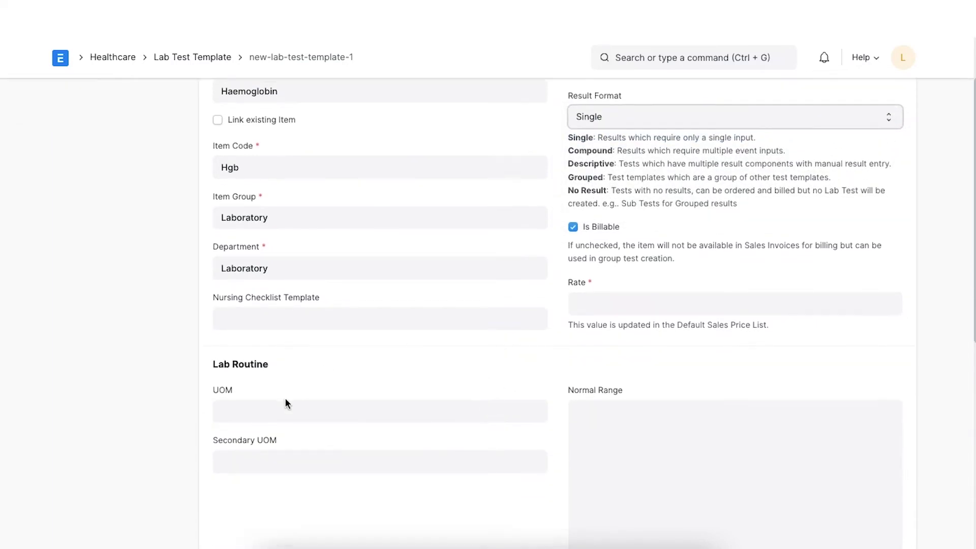
pyautogui.scroll(-1, 572, 502)
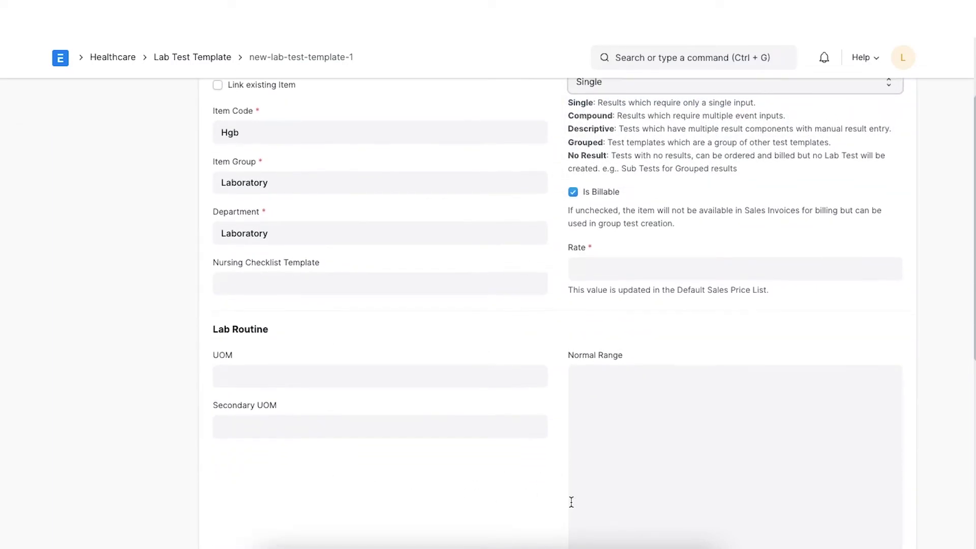
pyautogui.scroll(1, 572, 502)
pyautogui.scroll(1, 571, 502)
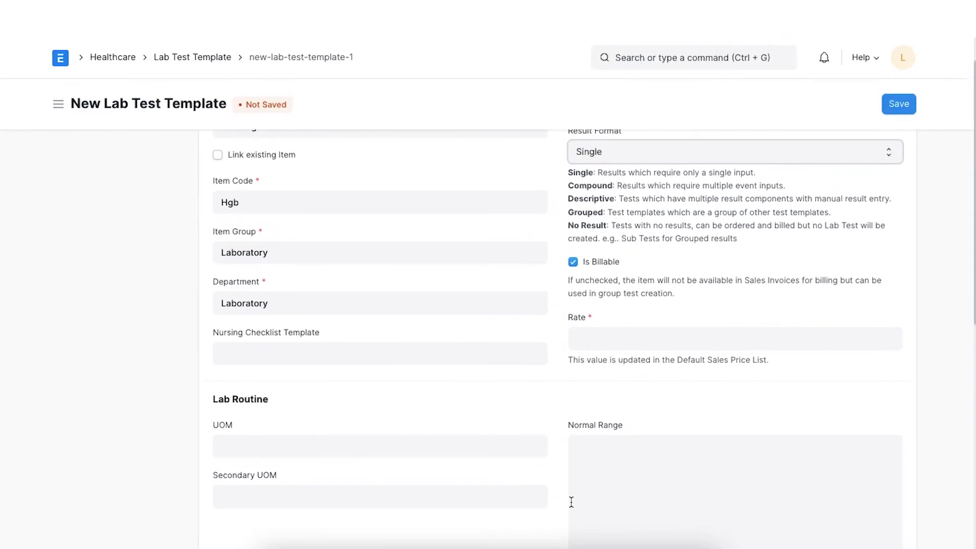
pyautogui.scroll(-1, 571, 503)
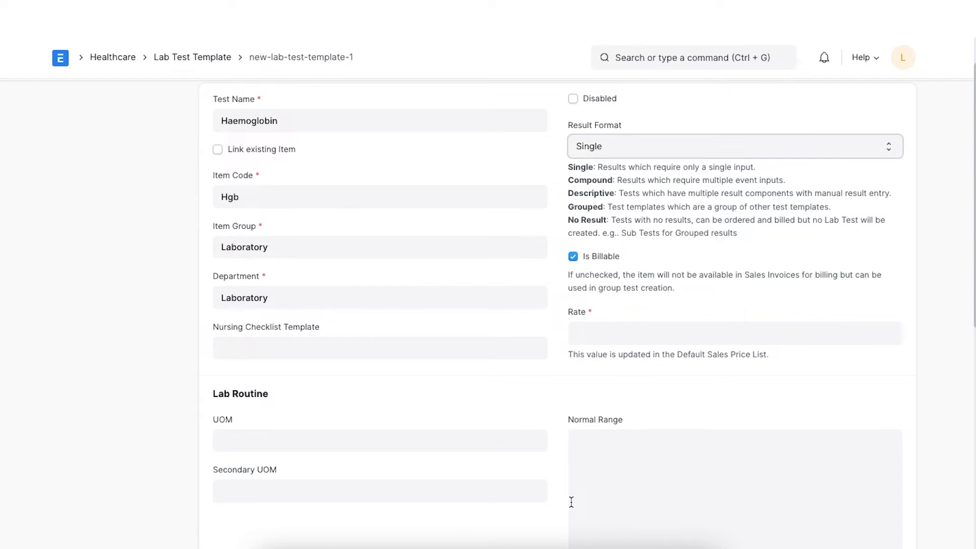
# - Switch the result format to Compound and add one blank Compound table row
pyautogui.click(891, 146)
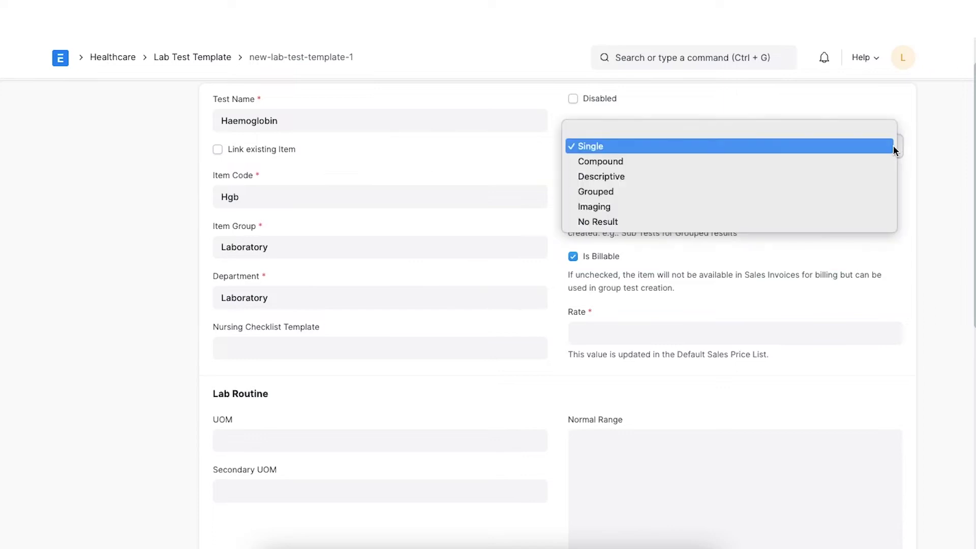
pyautogui.click(870, 158)
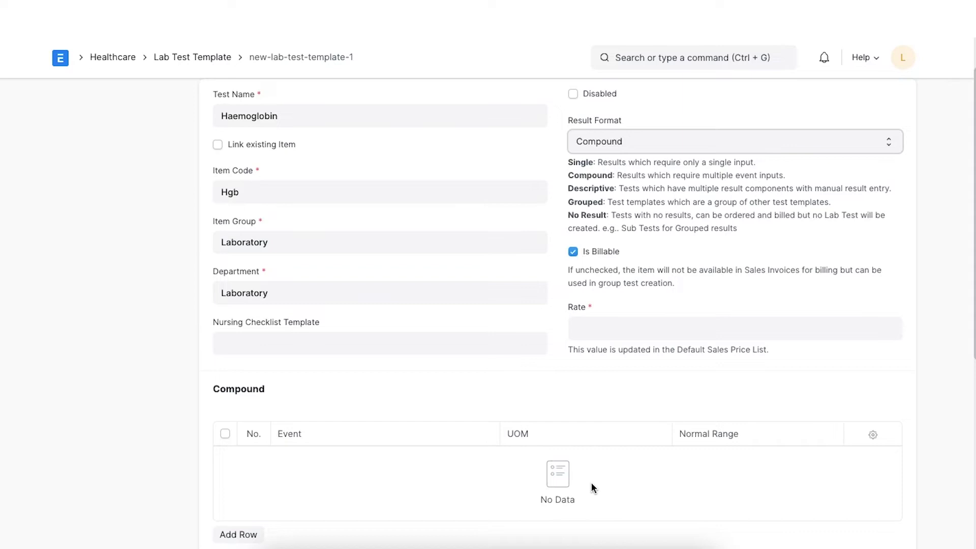
pyautogui.scroll(-1, 591, 482)
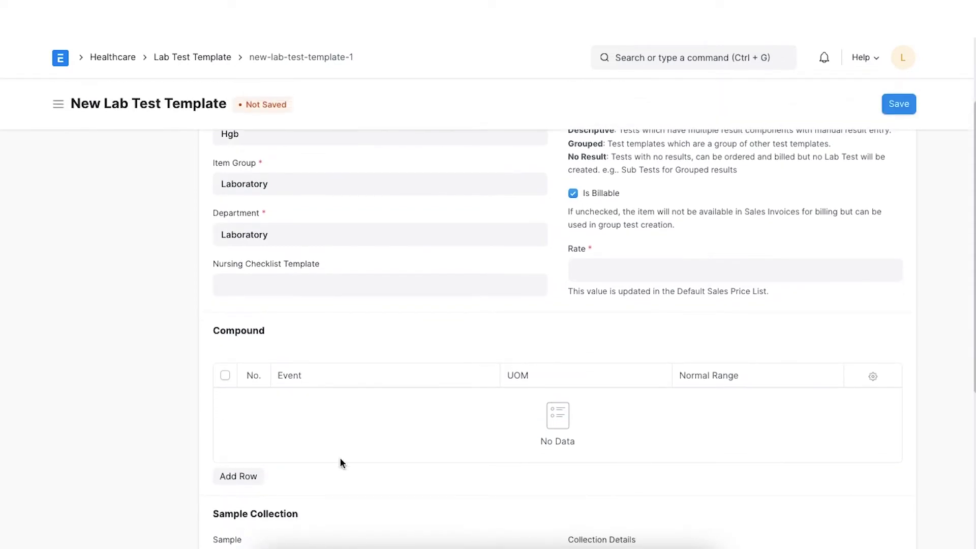
pyautogui.click(242, 480)
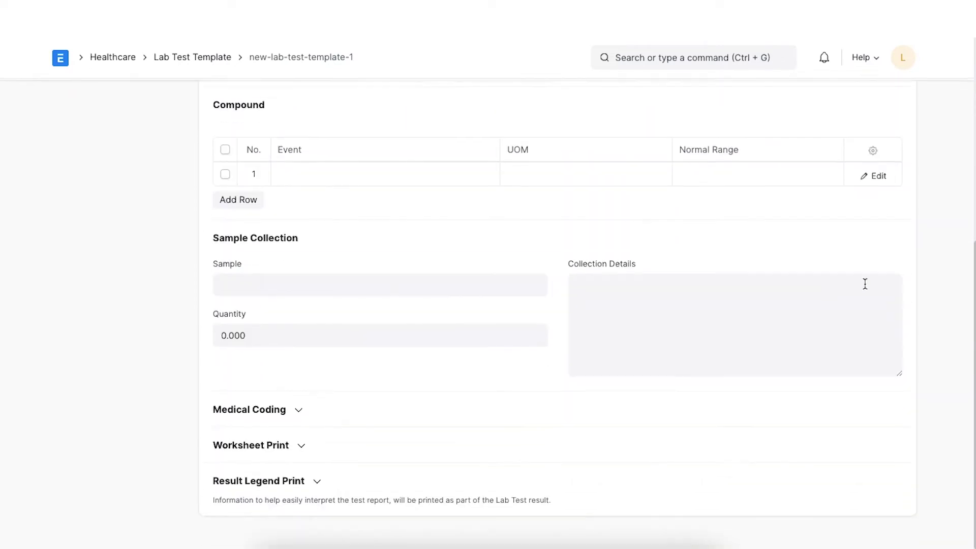
pyautogui.click(874, 178)
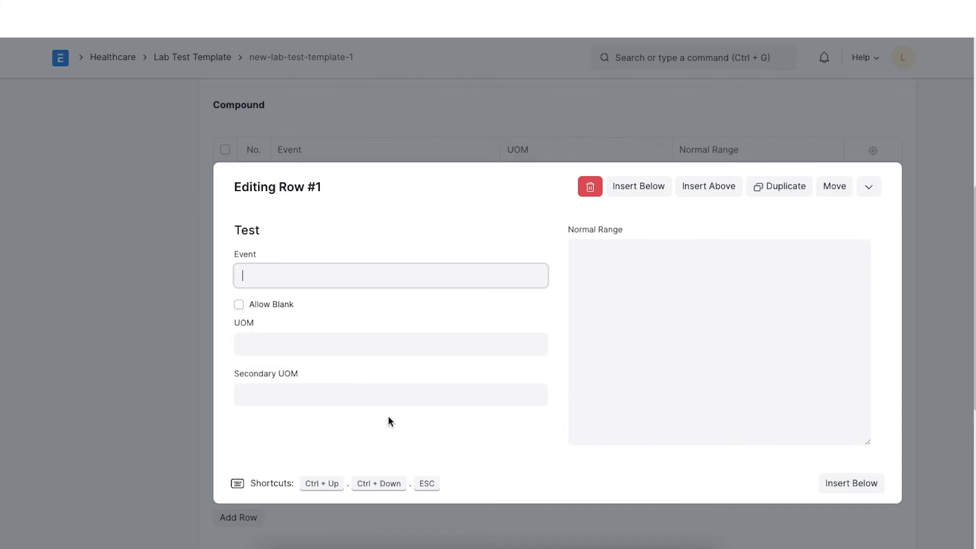
pyautogui.click(177, 359)
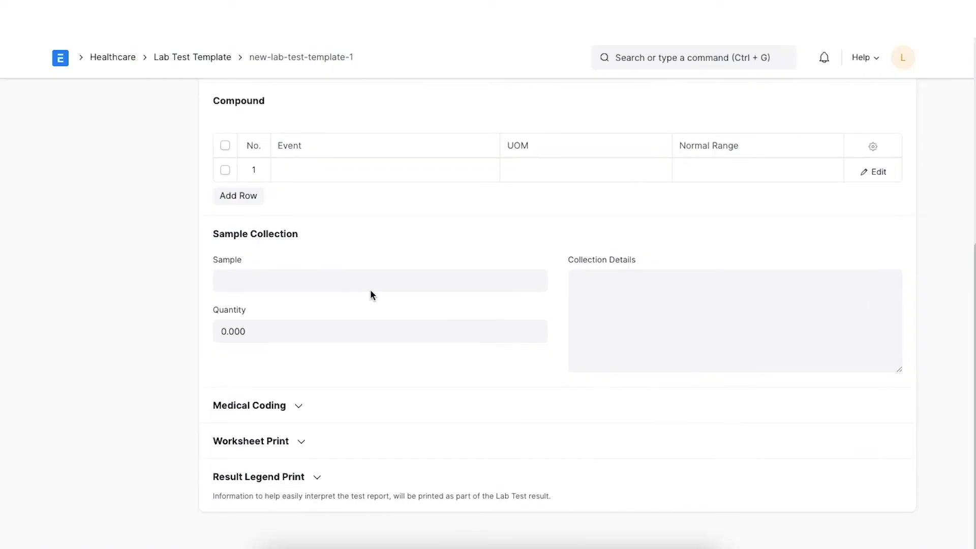
pyautogui.scroll(5, 578, 266)
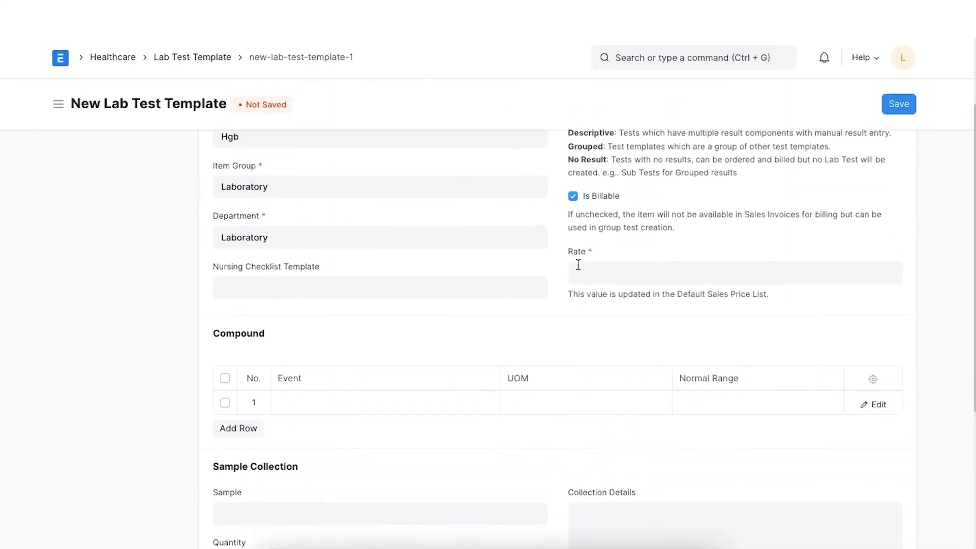
pyautogui.scroll(1, 578, 268)
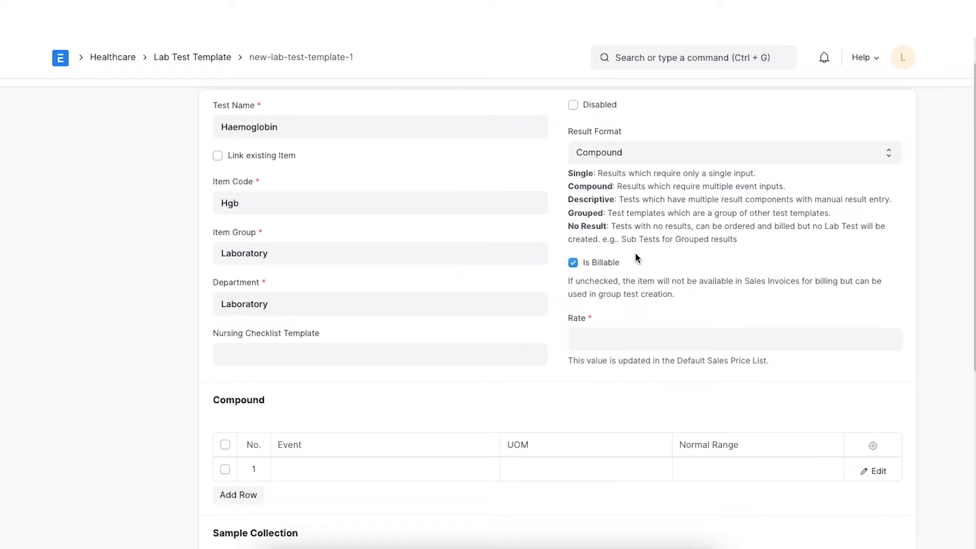
# - Switch to Descriptive format, toggle Sensitivity, and add a blank Result Component row
pyautogui.click(624, 150)
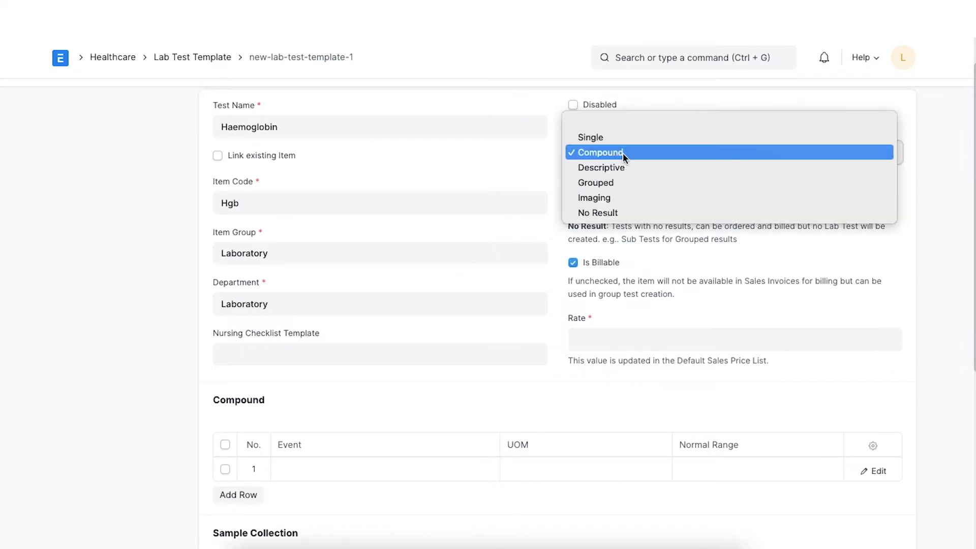
pyautogui.click(623, 168)
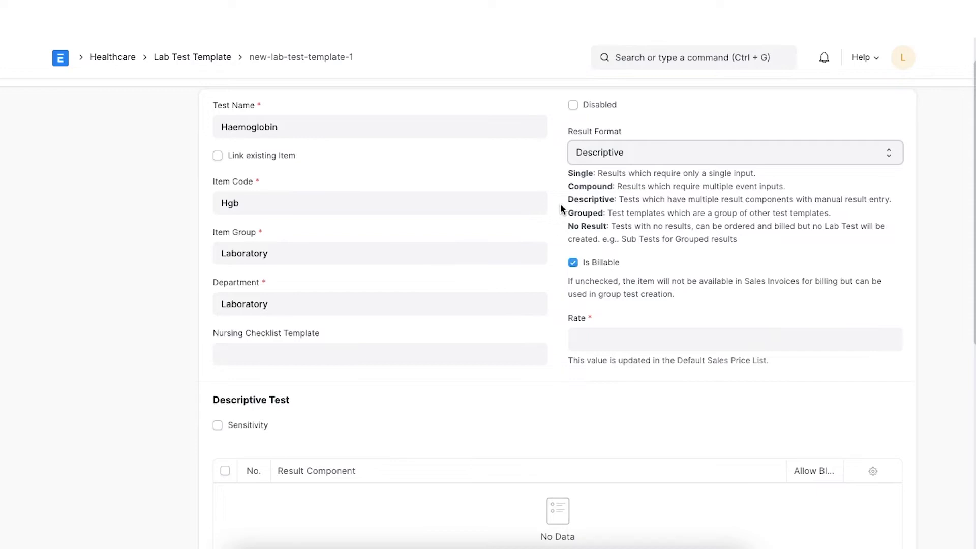
pyautogui.scroll(-2, 561, 203)
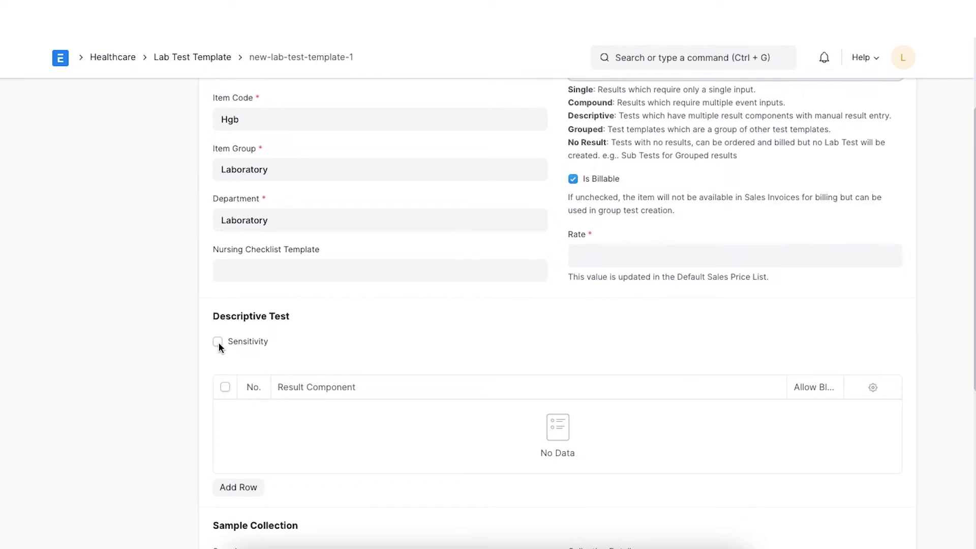
pyautogui.click(218, 342)
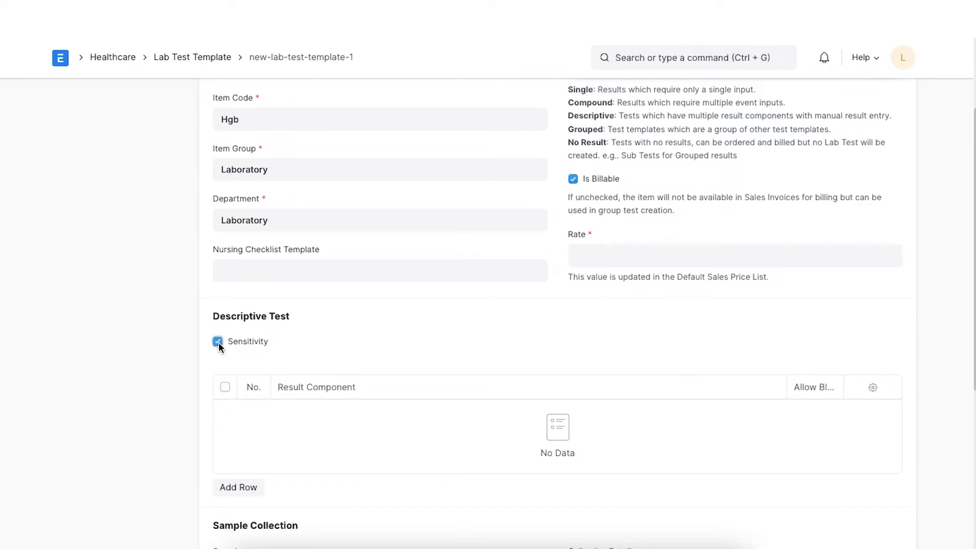
pyautogui.click(239, 487)
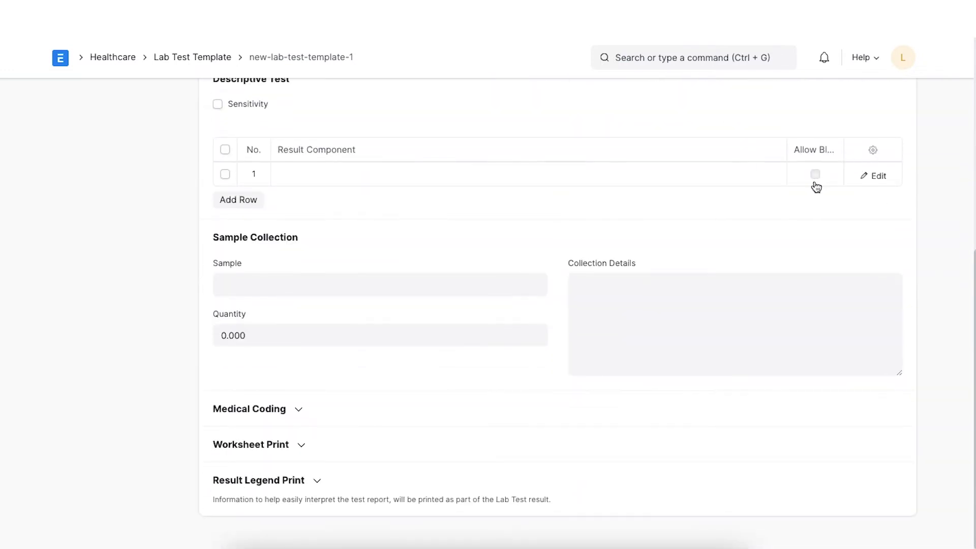
pyautogui.scroll(1, 817, 184)
pyautogui.scroll(6, 815, 182)
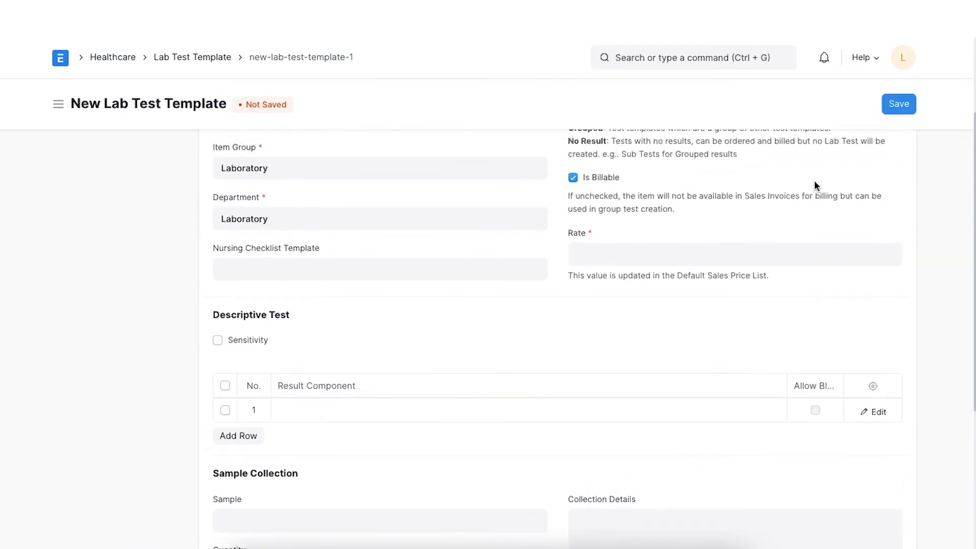
# - Switch to Grouped format and add Normal Test as the first Group Tests row
pyautogui.click(808, 195)
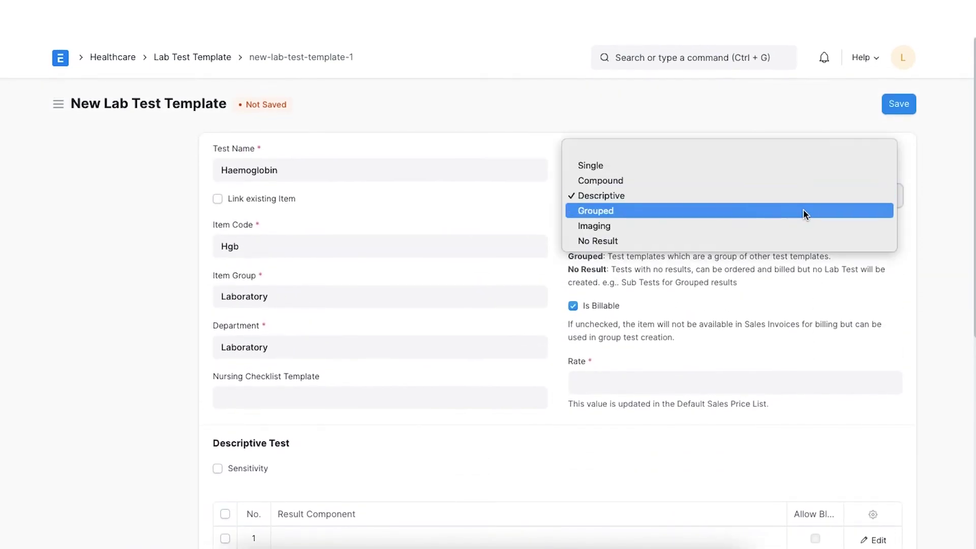
pyautogui.click(804, 210)
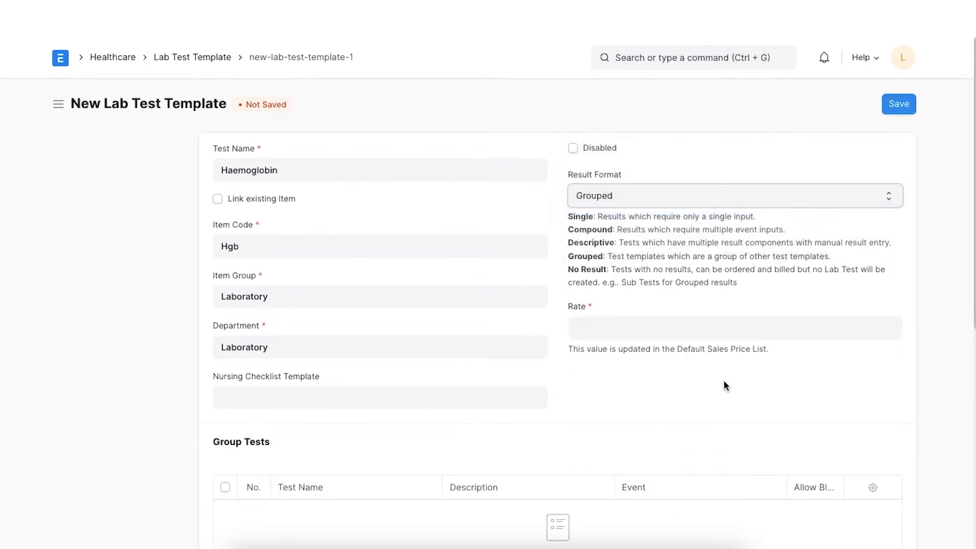
pyautogui.scroll(-2, 725, 382)
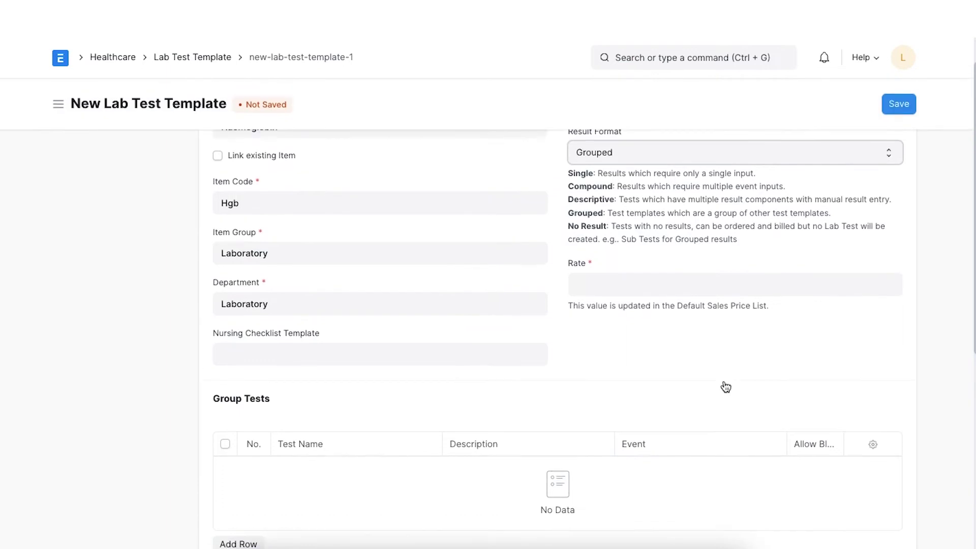
pyautogui.scroll(1, 726, 387)
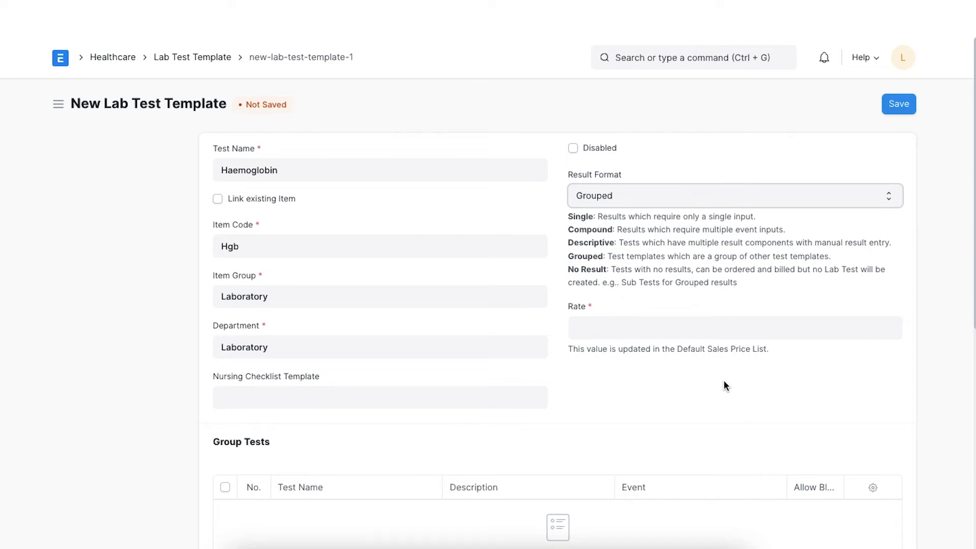
pyautogui.scroll(-2, 724, 386)
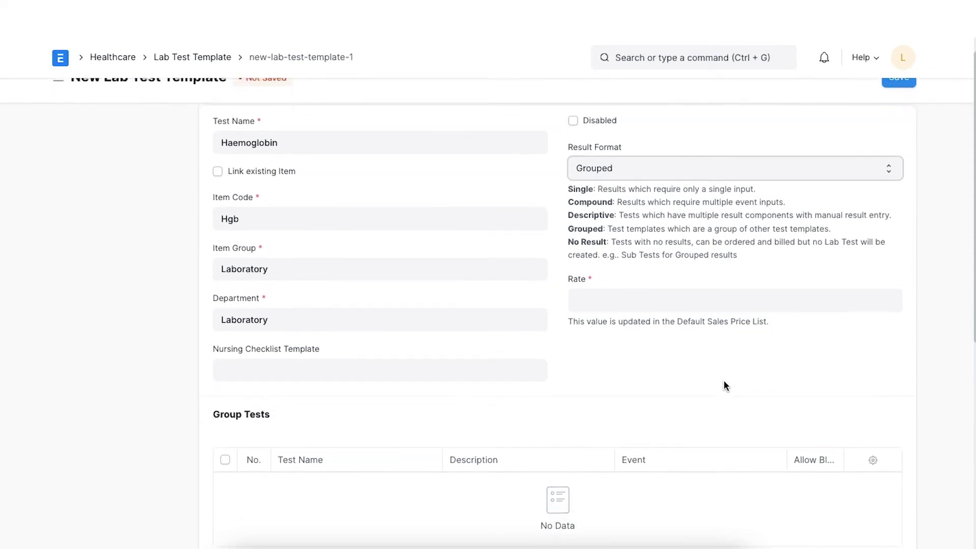
pyautogui.scroll(2, 724, 385)
pyautogui.scroll(-2, 726, 386)
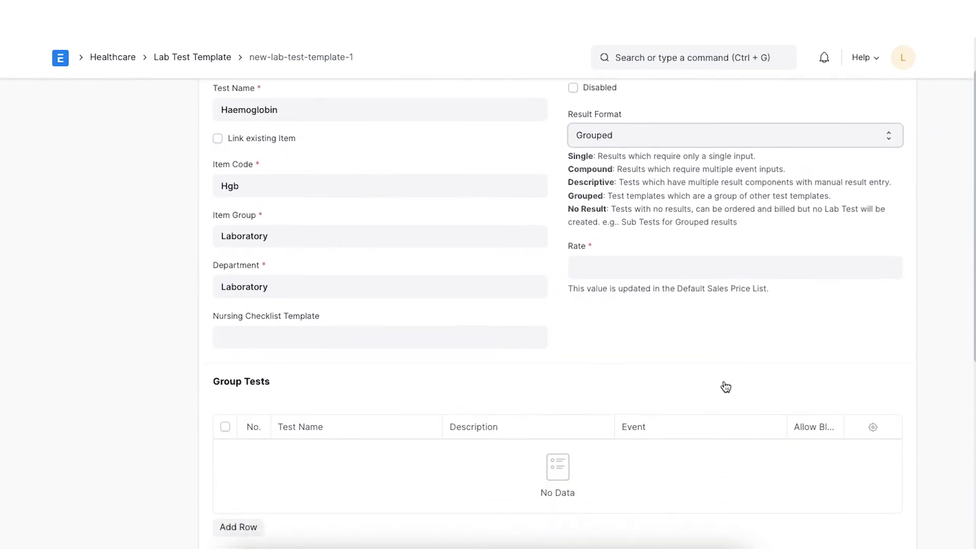
pyautogui.click(250, 494)
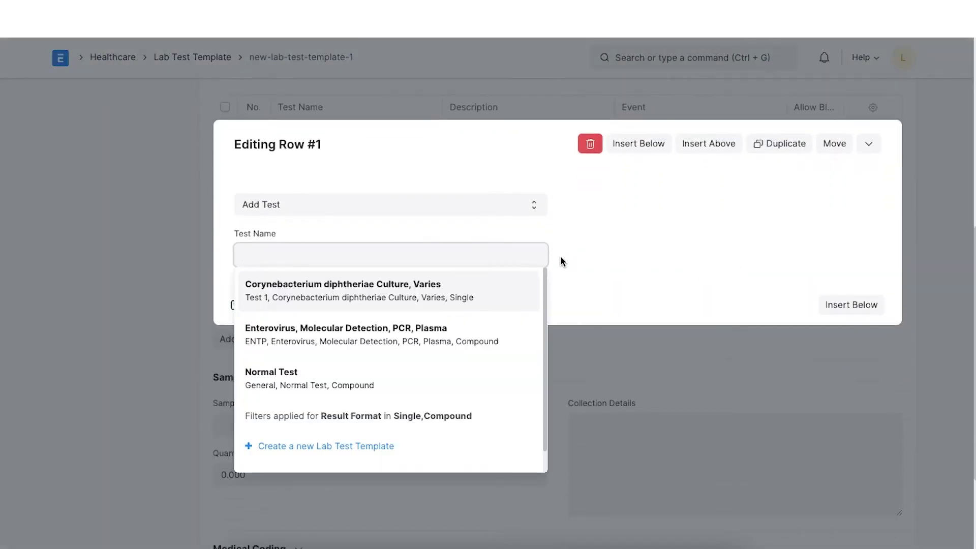
pyautogui.click(486, 371)
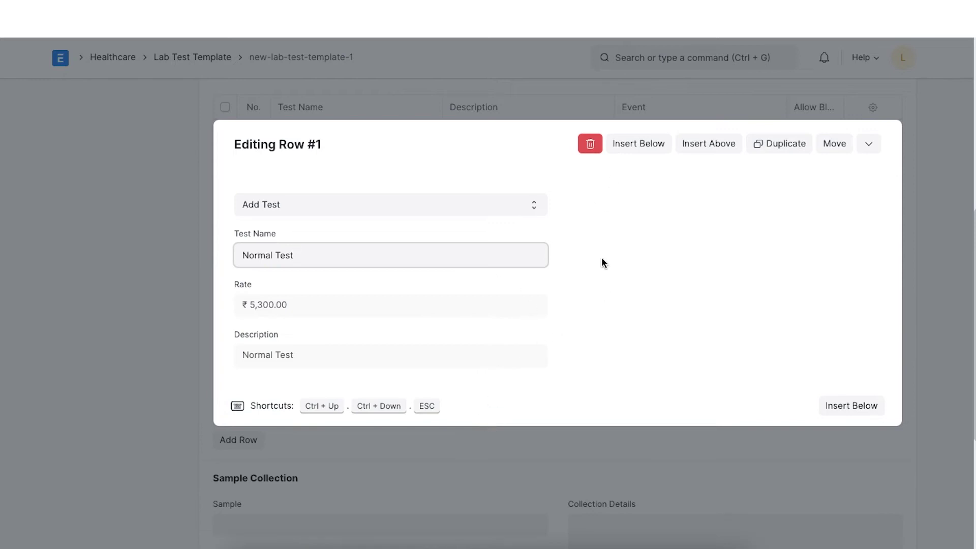
pyautogui.click(923, 175)
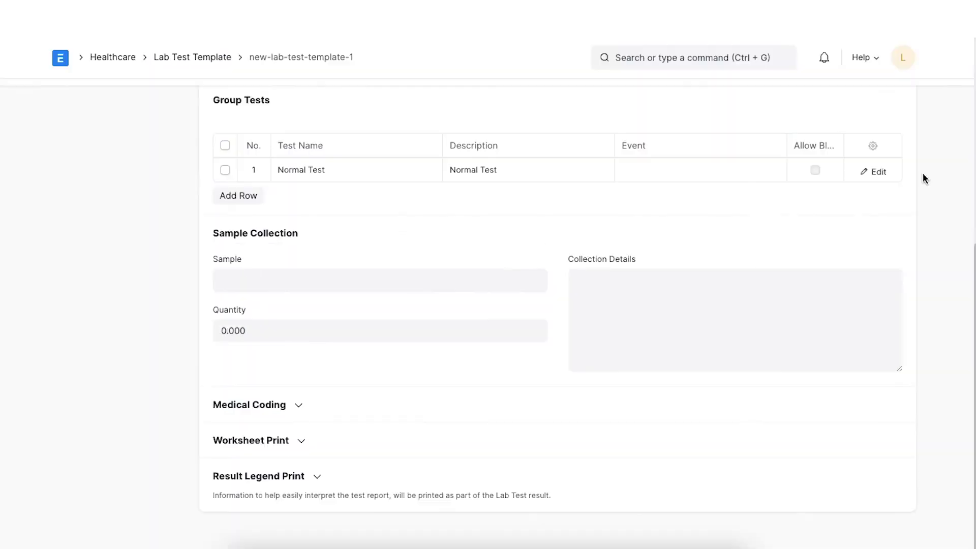
pyautogui.scroll(5, 759, 181)
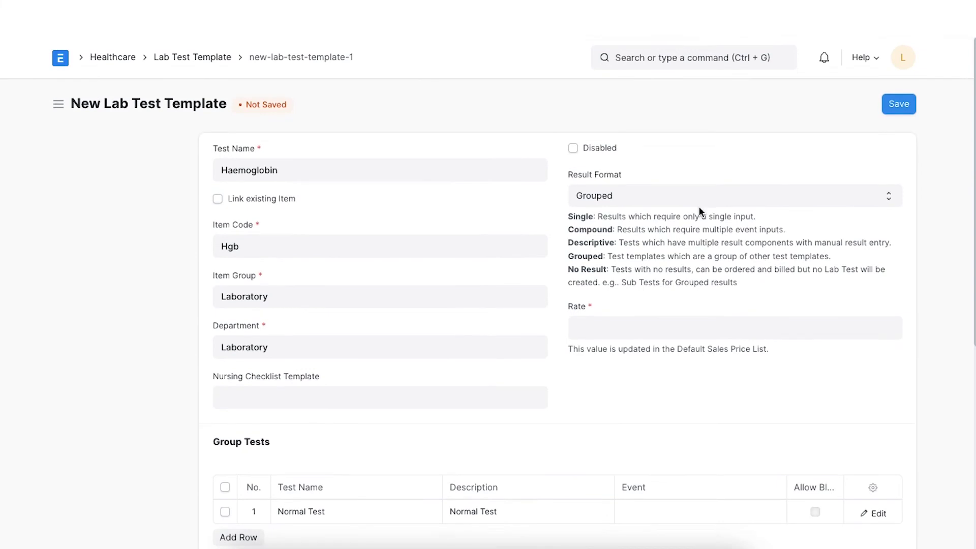
# - Set the result format back to Single, briefly passing through No Result
pyautogui.click(704, 194)
pyautogui.click(692, 225)
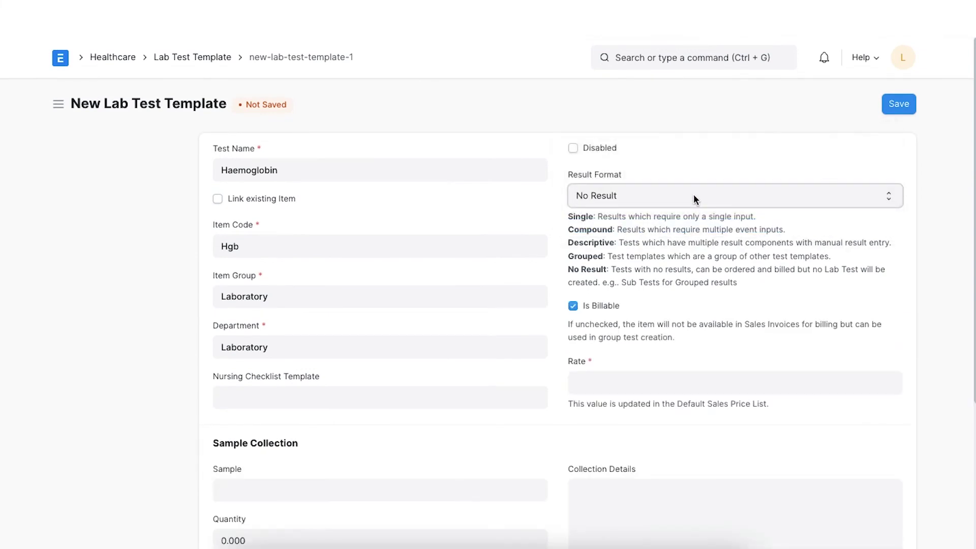
pyautogui.click(695, 197)
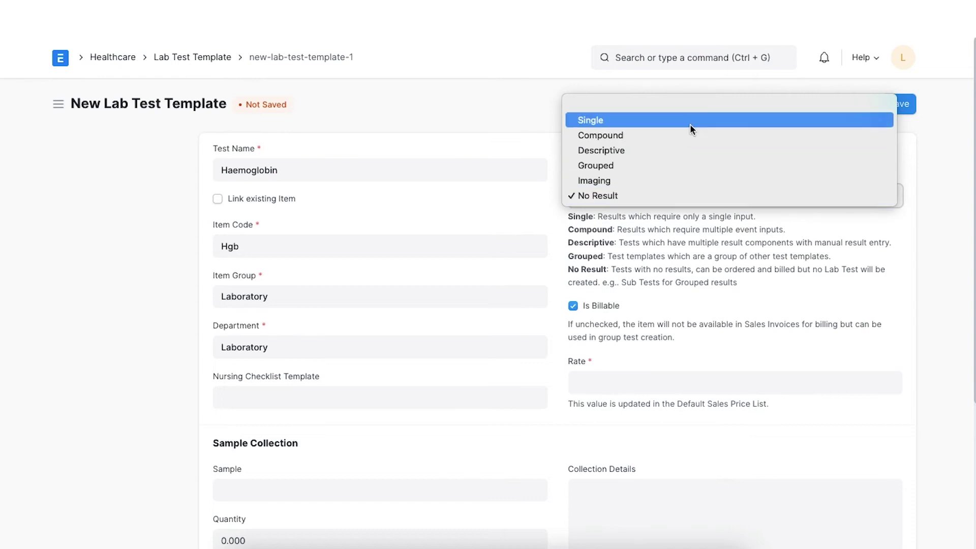
pyautogui.click(691, 130)
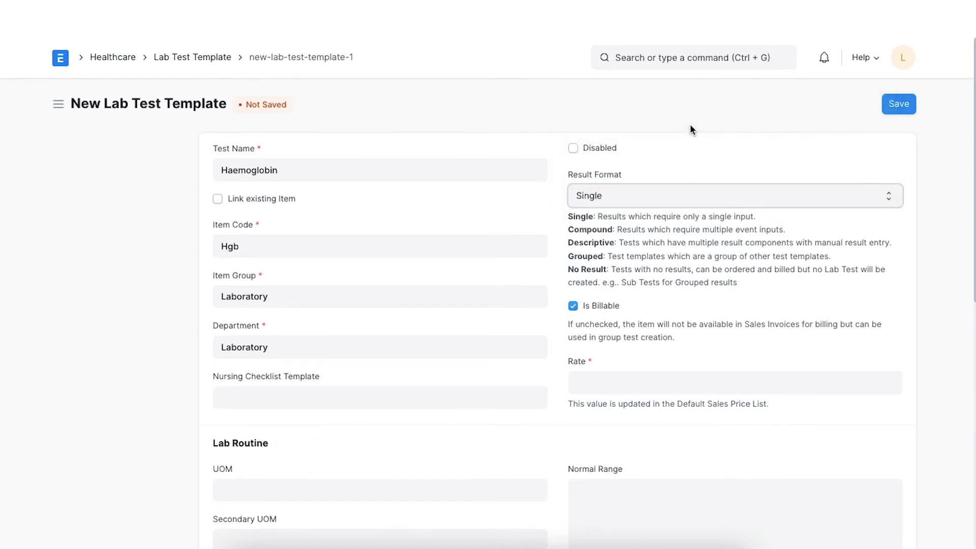
# - Set UOM to gm % and Normal Range to '11 - 15 gm%'
pyautogui.scroll(-3, 534, 409)
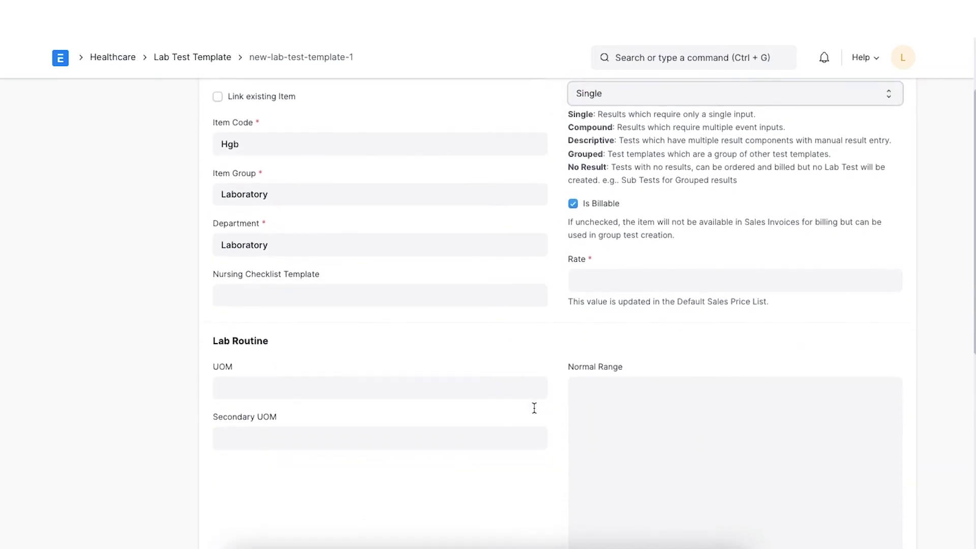
pyautogui.scroll(-1, 534, 412)
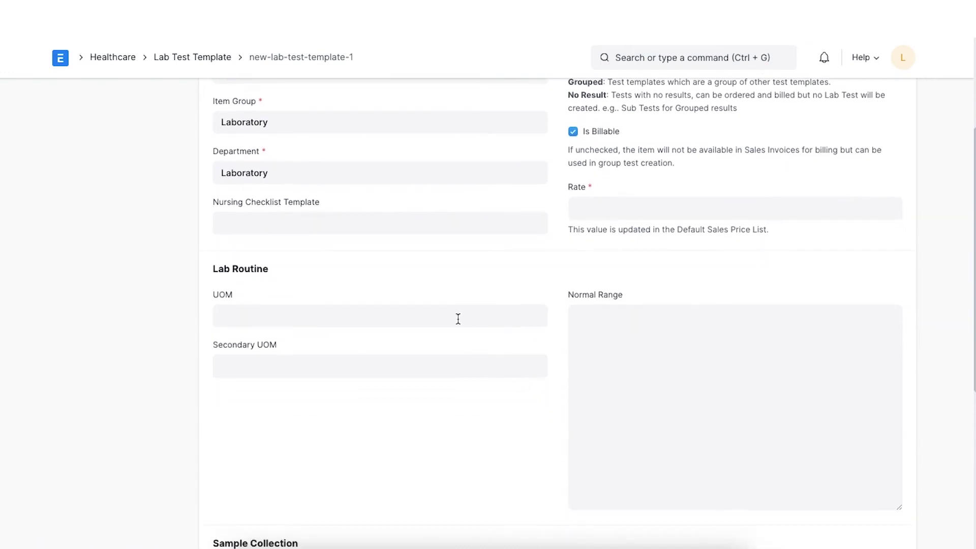
pyautogui.click(458, 319)
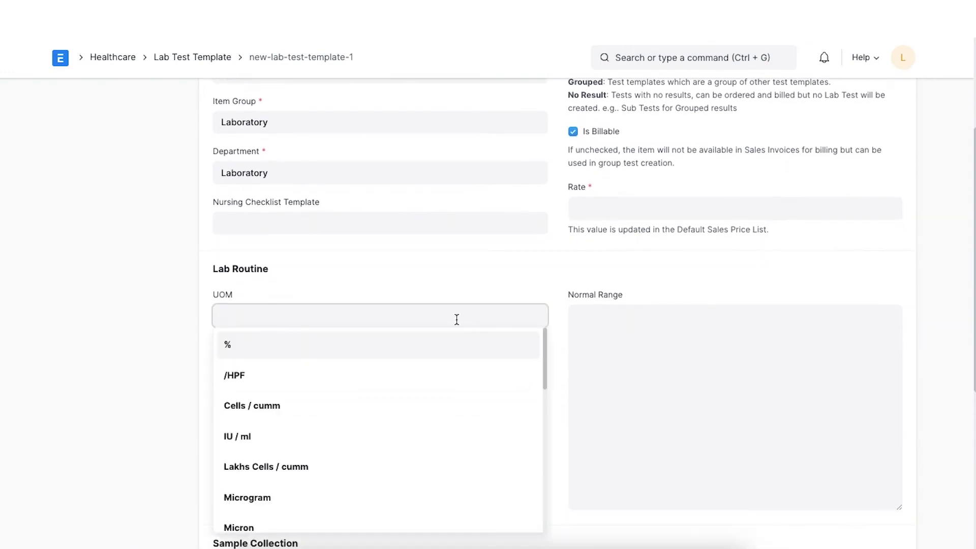
pyautogui.write('gm')
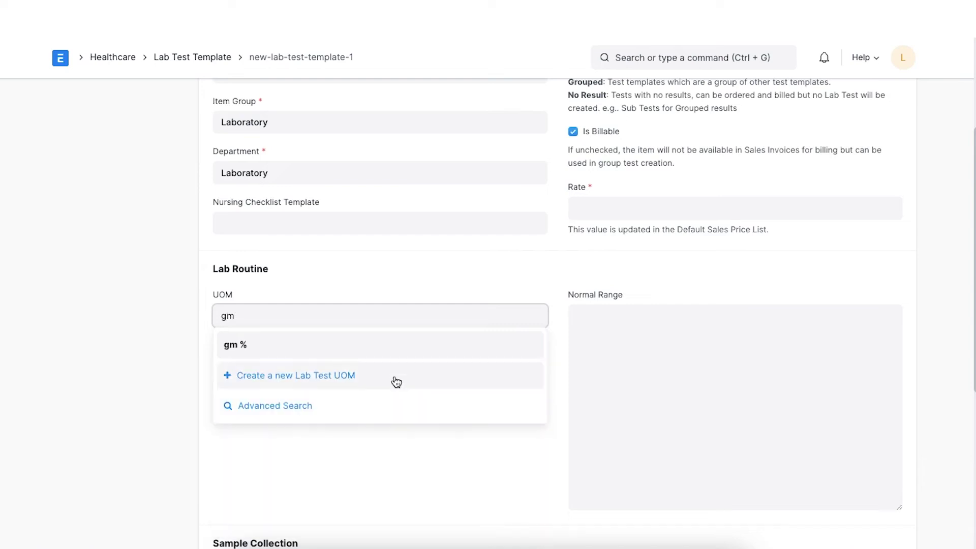
pyautogui.click(392, 347)
pyautogui.click(593, 349)
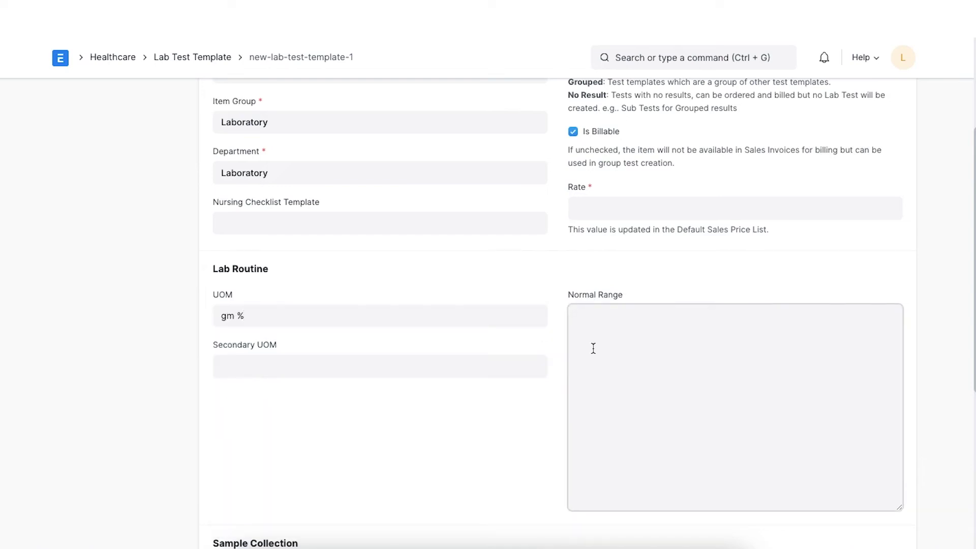
pyautogui.write('11 - 15 gm%')
# - Enter a Rate of 1500 for the template
pyautogui.scroll(-3, 541, 421)
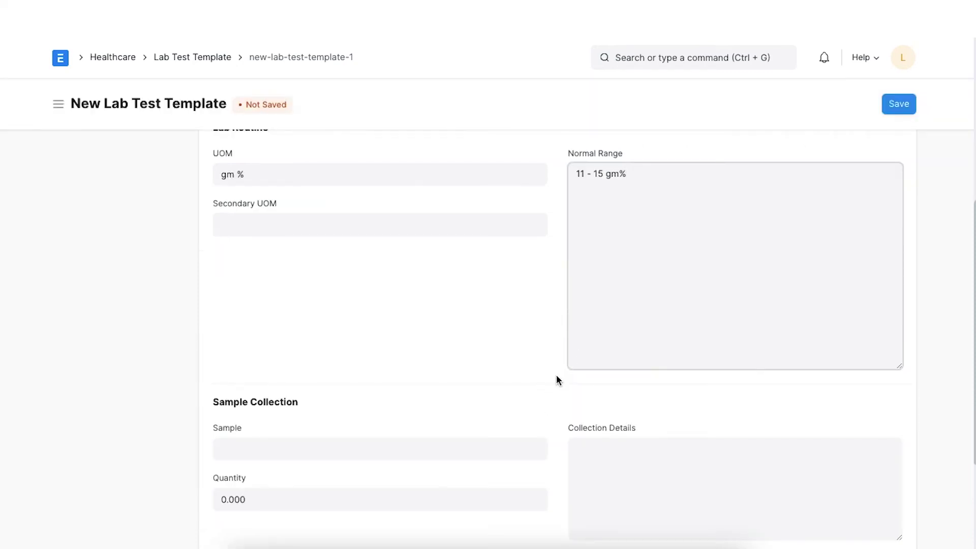
pyautogui.scroll(4, 557, 377)
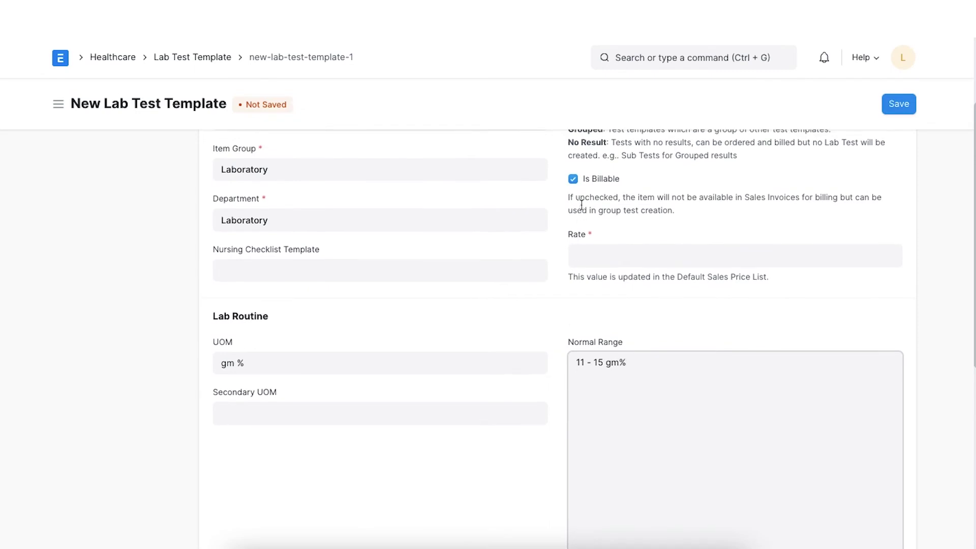
pyautogui.click(585, 250)
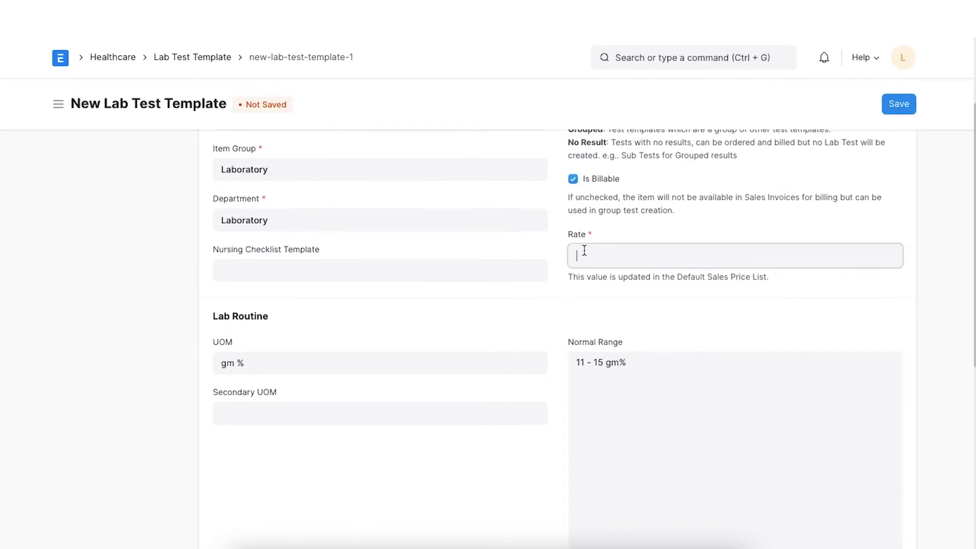
pyautogui.write('1500')
pyautogui.click(559, 287)
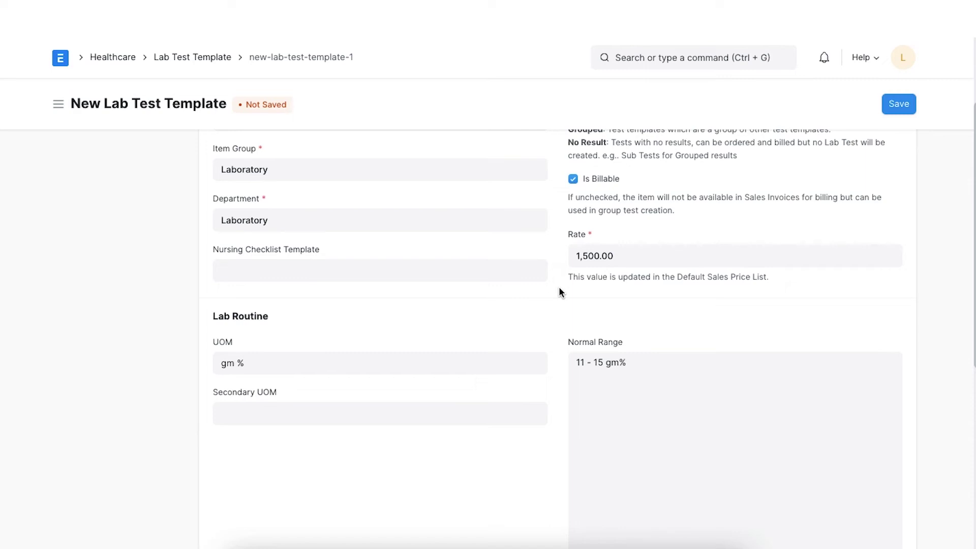
# - Set the Medical Code Standard to International Classification of Diseases (ICD)
pyautogui.scroll(-3, 560, 288)
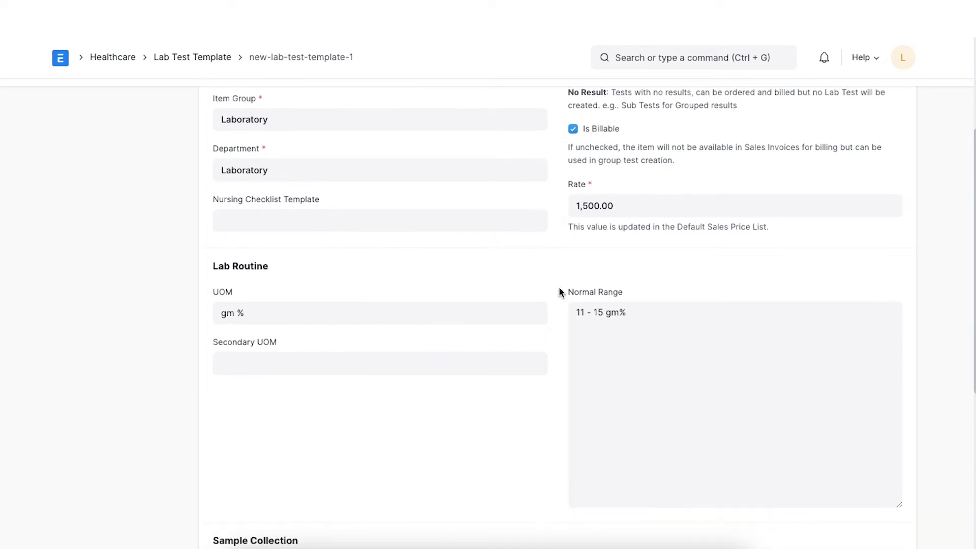
pyautogui.scroll(-3, 559, 292)
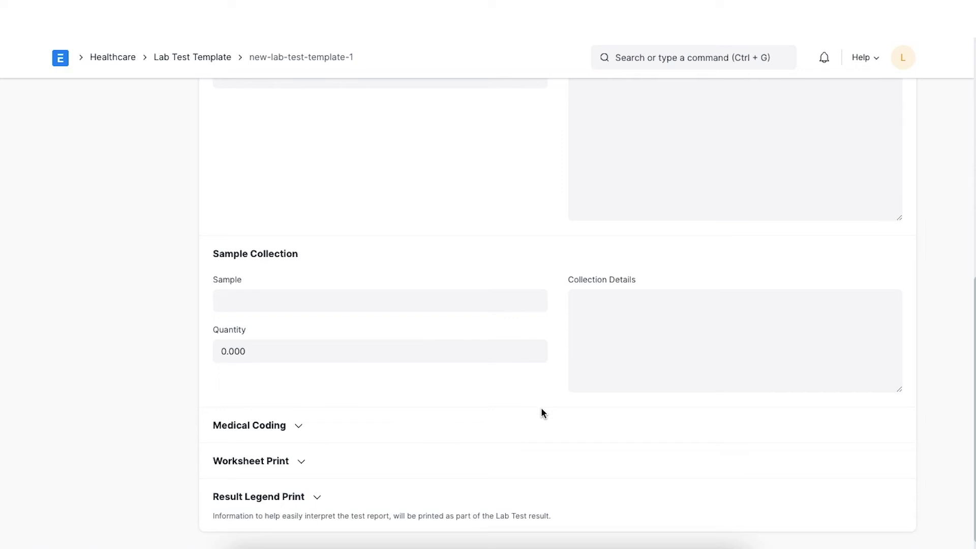
pyautogui.scroll(-1, 542, 409)
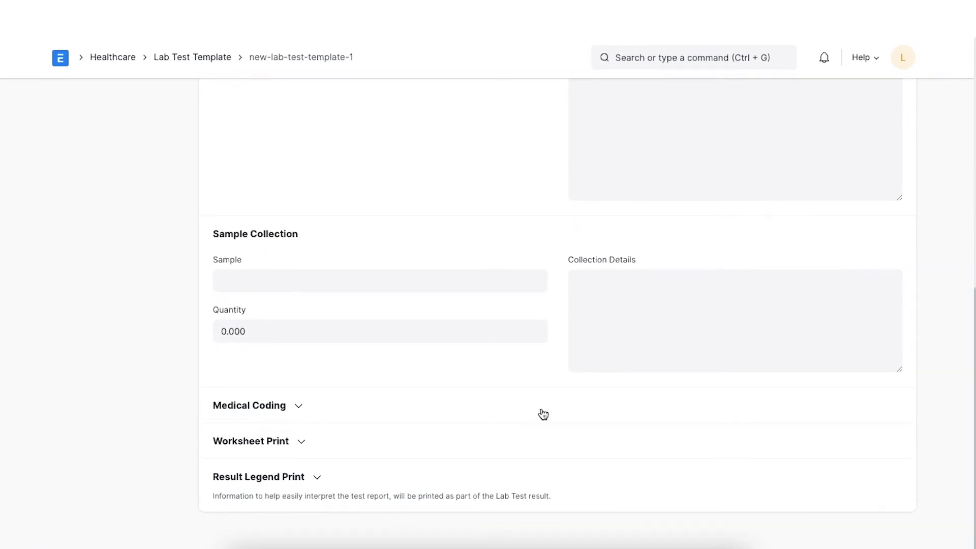
pyautogui.click(300, 407)
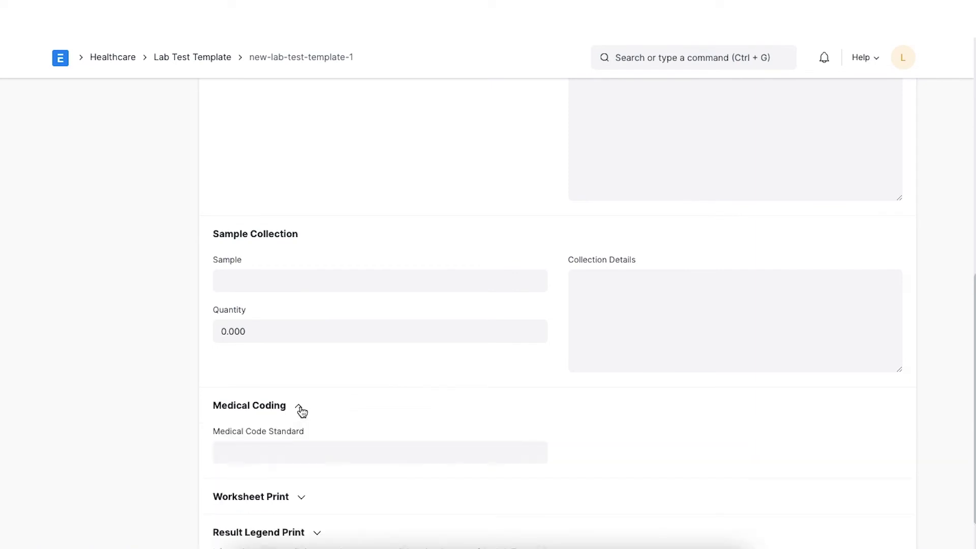
pyautogui.click(294, 452)
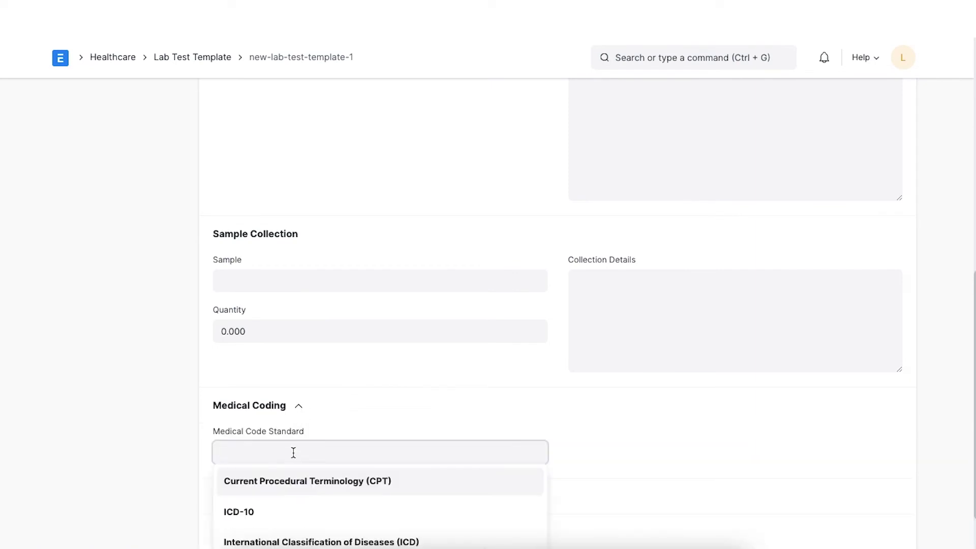
pyautogui.scroll(-1, 295, 470)
pyautogui.click(294, 516)
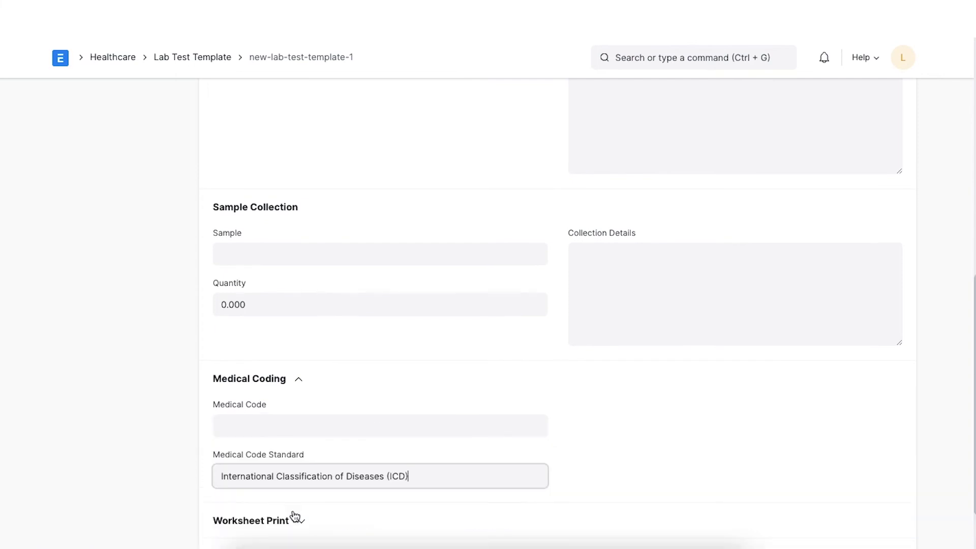
# - Paste the five bulleted lab-safety points into Worksheet Instructions
pyautogui.click(427, 514)
pyautogui.scroll(-4, 427, 514)
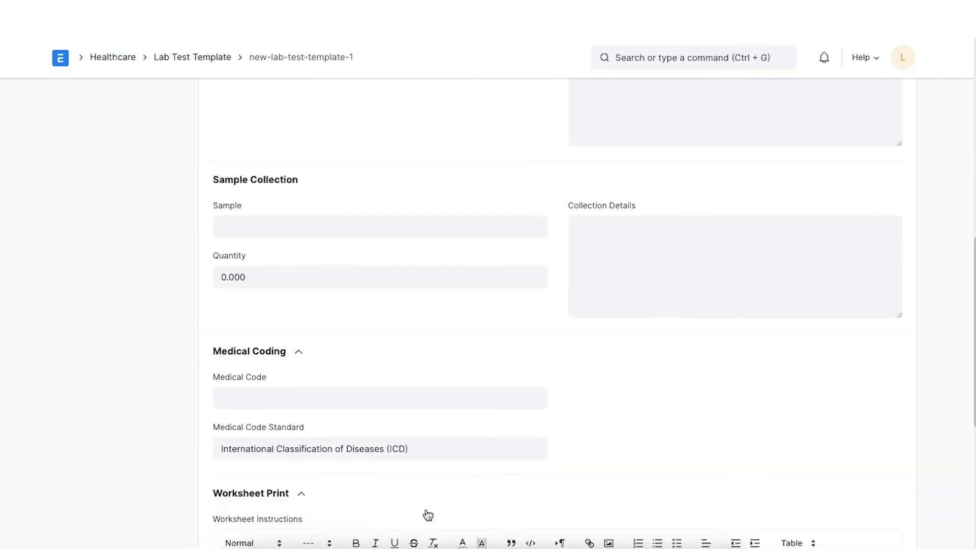
pyautogui.scroll(-3, 425, 496)
pyautogui.click(299, 189)
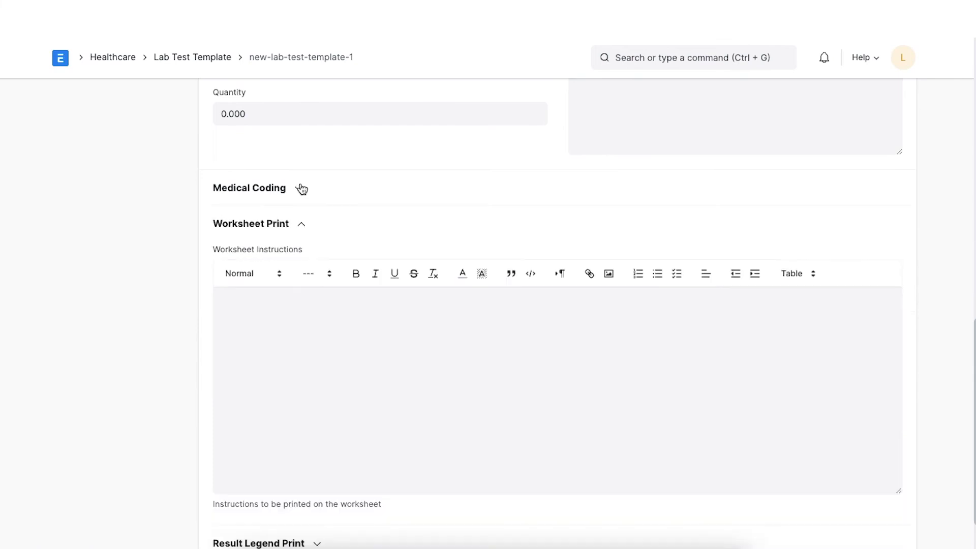
pyautogui.click(323, 360)
pyautogui.write('Keep a tidy lab. Know your lab safety symbols. Handle chemical spills properly. Know your safety equipment. Test your skills in our Lab Safety simulation.')
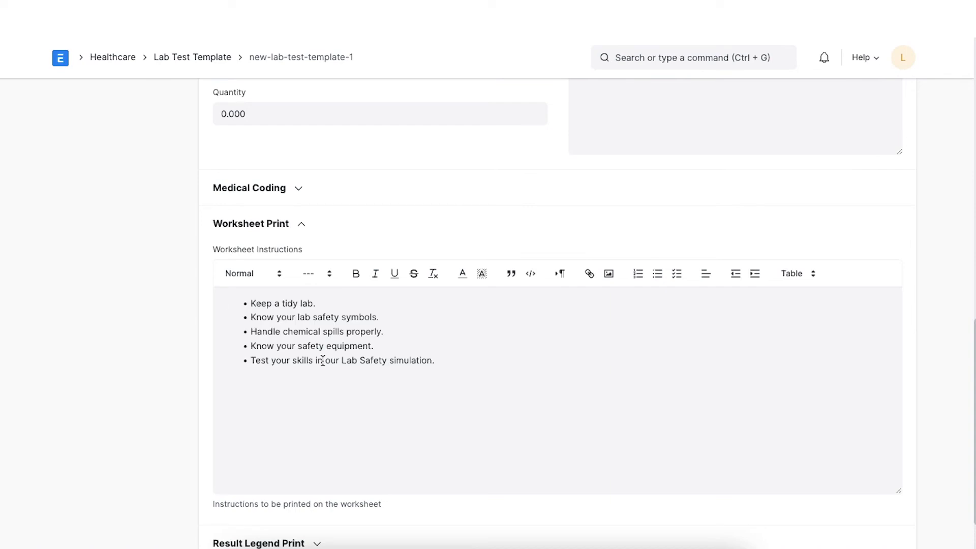
# - Enter the Result Legend lines 'Orange - Low', 'Green - Normal' and 'Red - High'
pyautogui.click(303, 227)
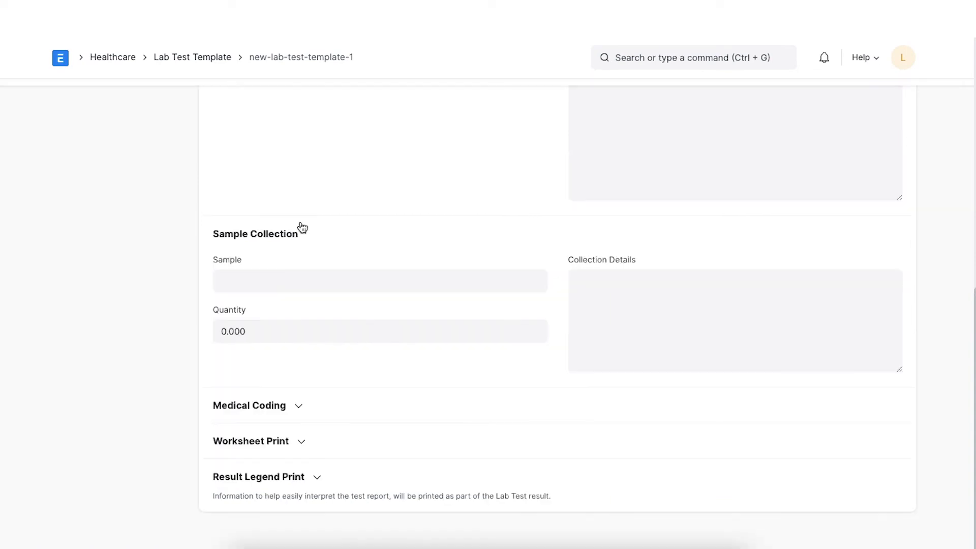
pyautogui.click(316, 476)
pyautogui.scroll(-1, 305, 433)
pyautogui.click(292, 374)
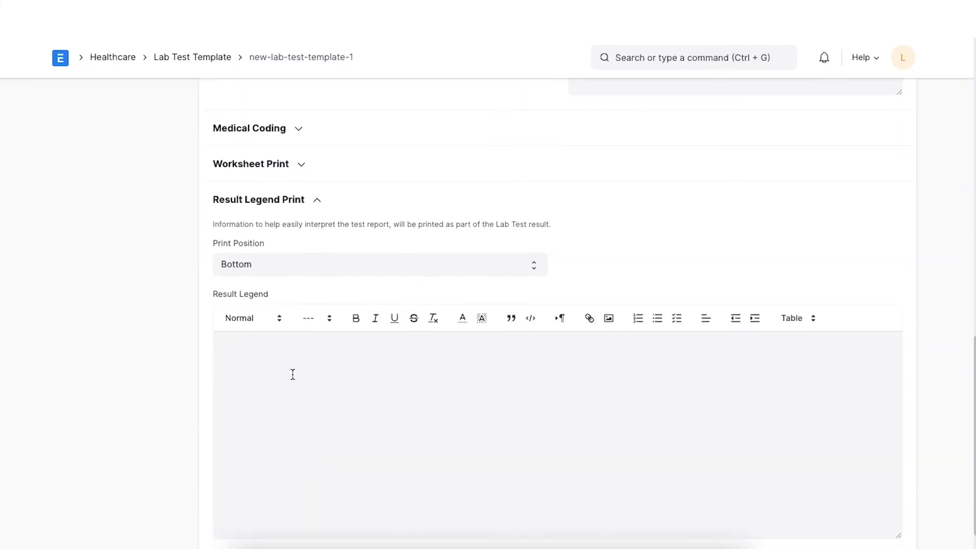
pyautogui.write('Oran')
pyautogui.press('BackSpace')
pyautogui.press('BackSpace')
pyautogui.write('ange - Low')
pyautogui.press('Return')
pyautogui.write('Green - Normal')
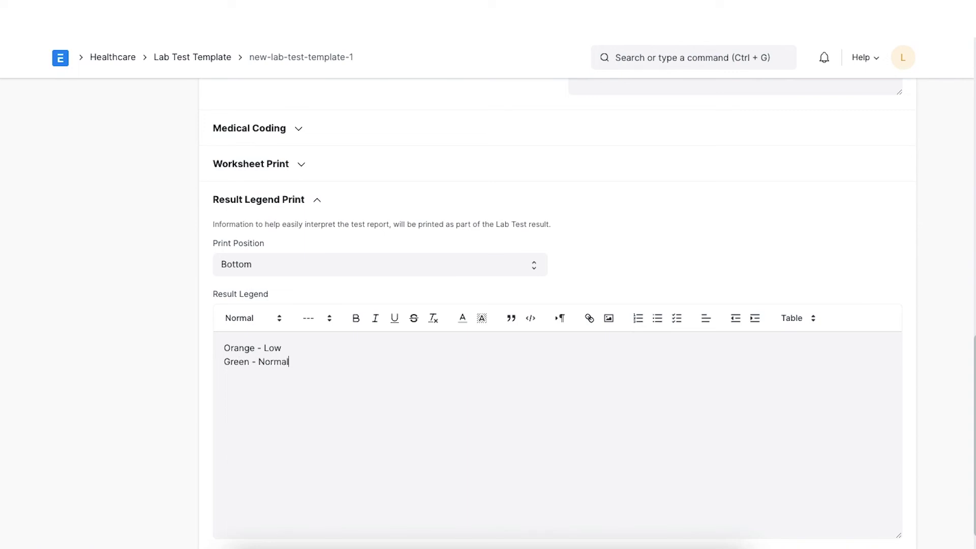
pyautogui.press('Return')
pyautogui.write('Red - High')
pyautogui.click(318, 199)
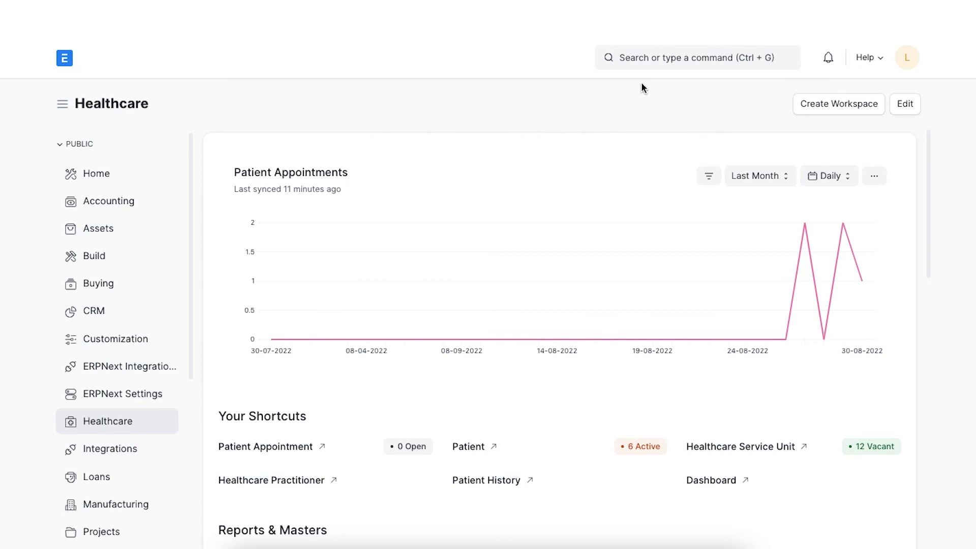
# - Open the Lab Test list via search and start a new Lab Test
pyautogui.click(639, 62)
pyautogui.write('l')
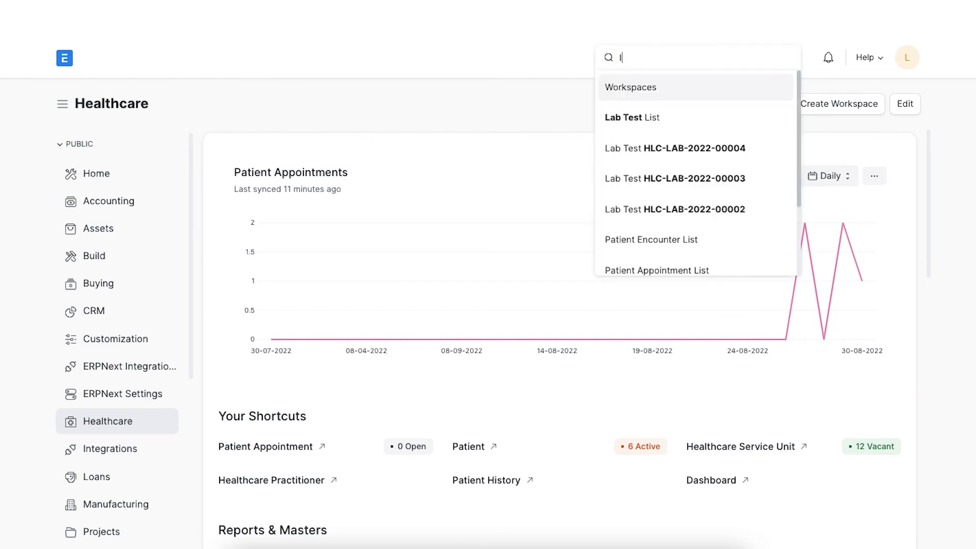
pyautogui.write('ab test')
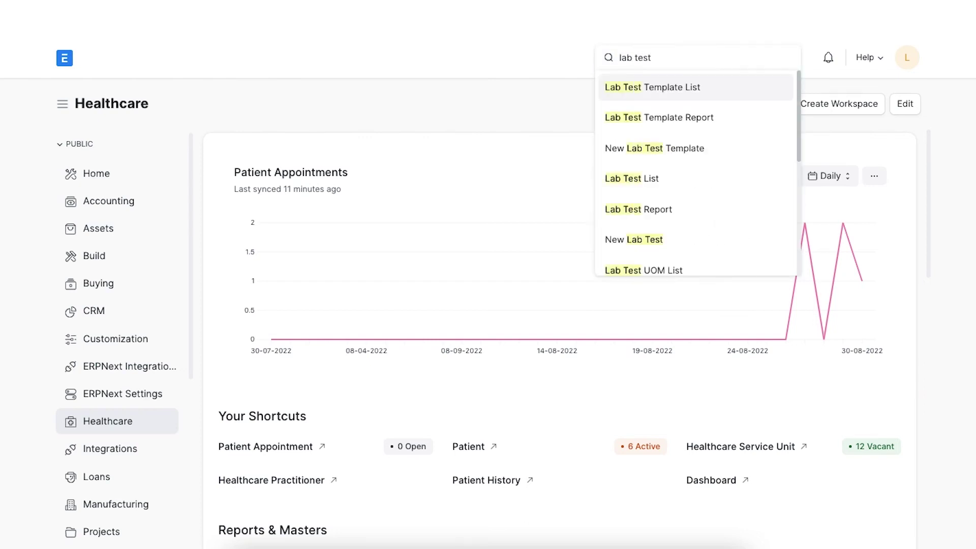
pyautogui.click(656, 179)
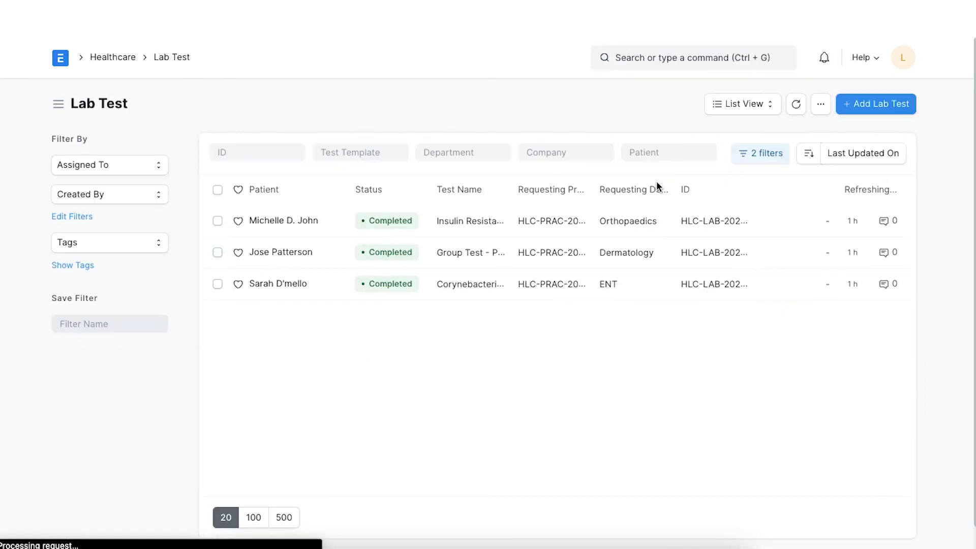
pyautogui.click(858, 108)
# - Set the lab test template to Haemoglobin and choose the patient
pyautogui.click(406, 213)
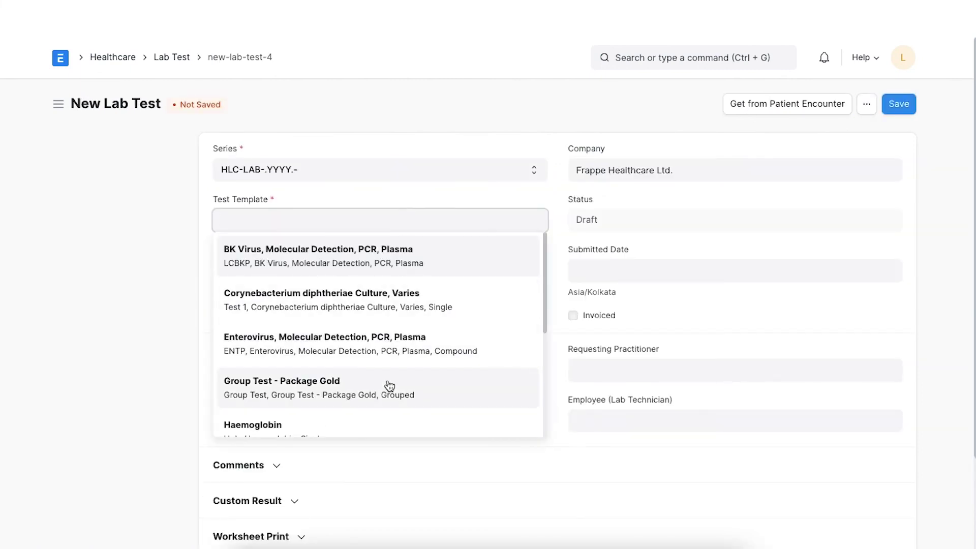
pyautogui.scroll(-1, 388, 386)
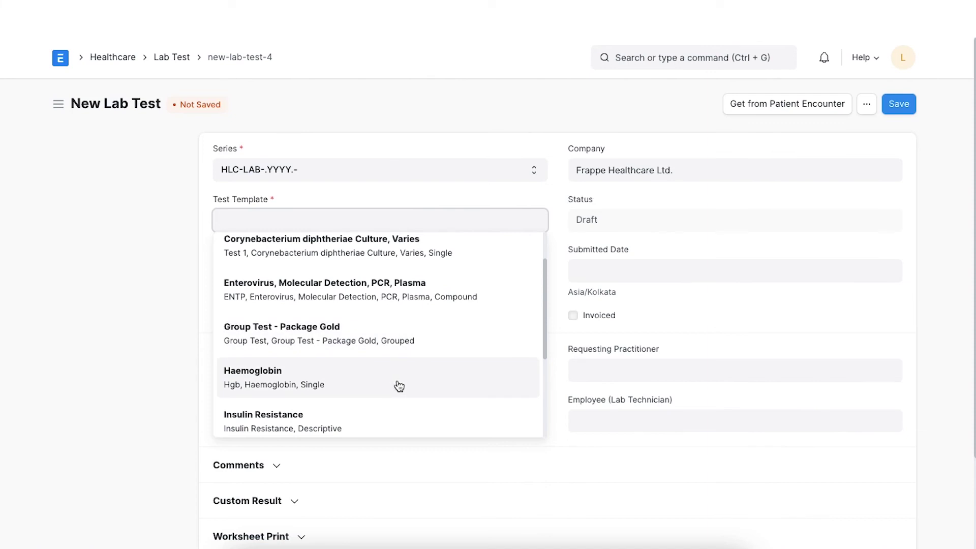
pyautogui.click(463, 385)
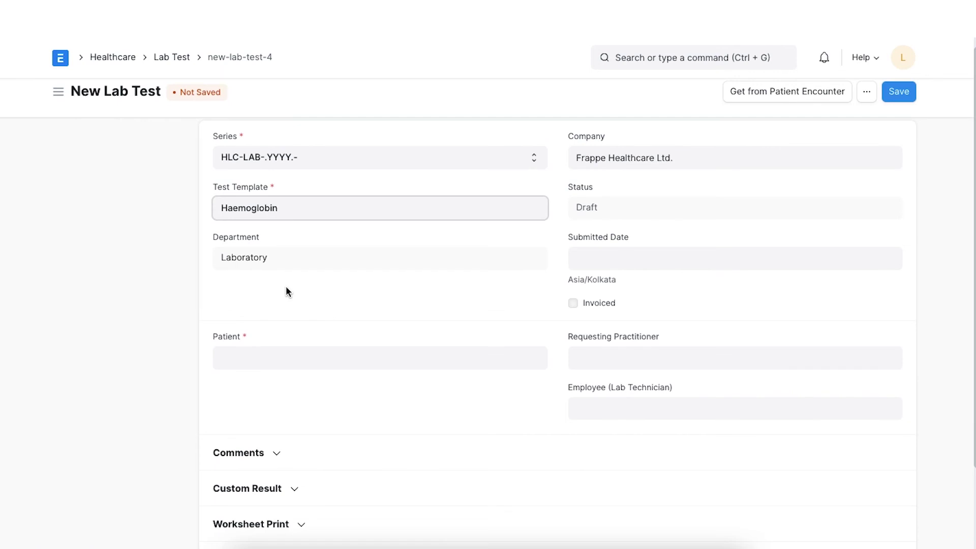
pyautogui.click(388, 357)
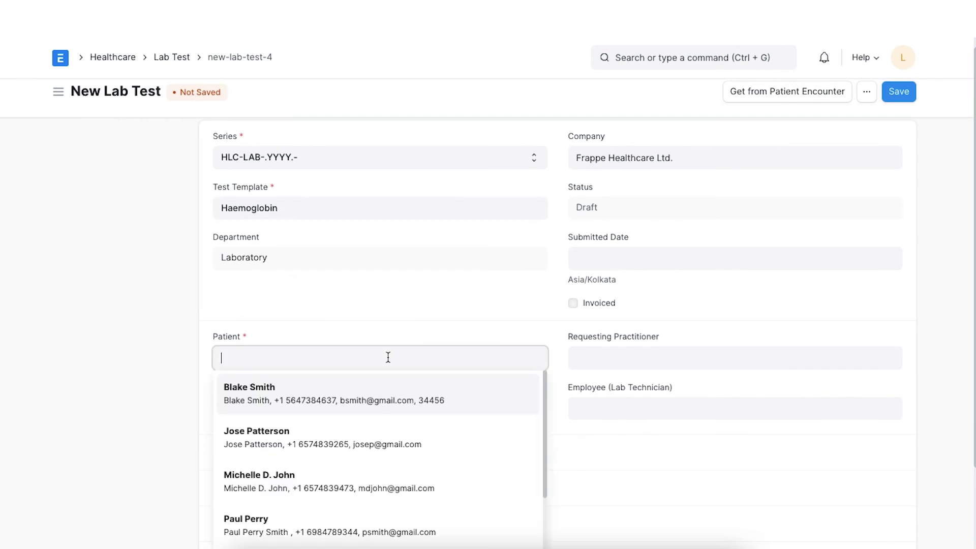
pyautogui.click(375, 389)
pyautogui.scroll(-1, 578, 412)
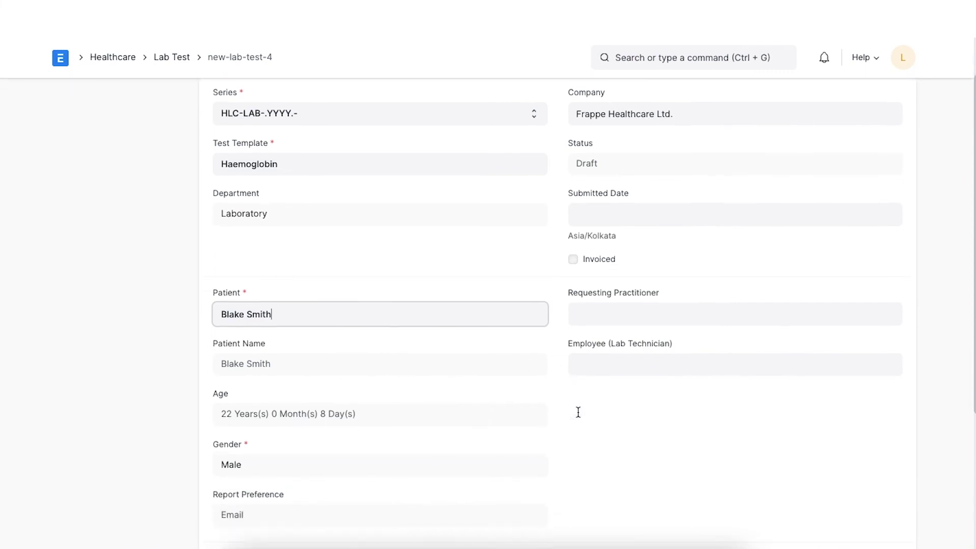
# - Set practitioner HLC-PRAC-2022-00001 and lab technician HR-EMP-00005, then save the lab test
pyautogui.click(620, 315)
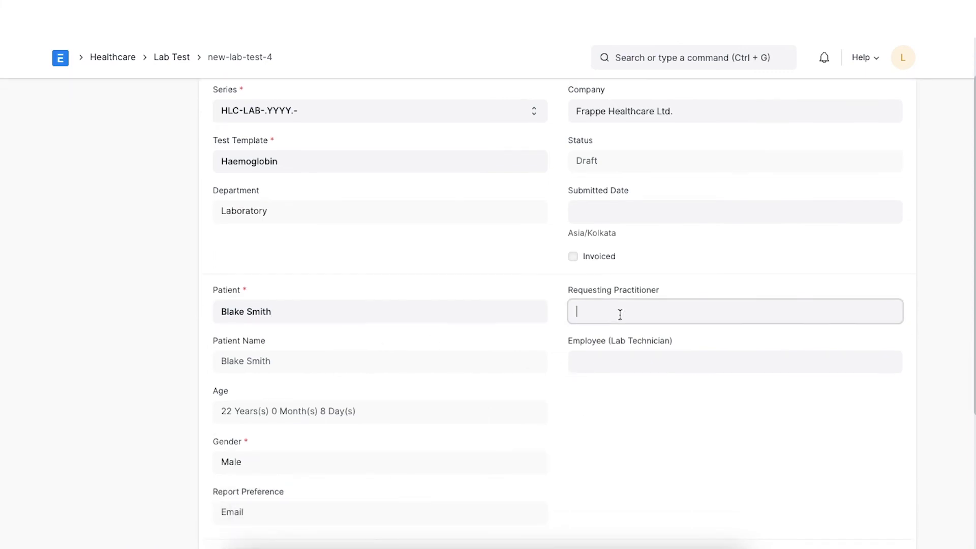
pyautogui.click(626, 343)
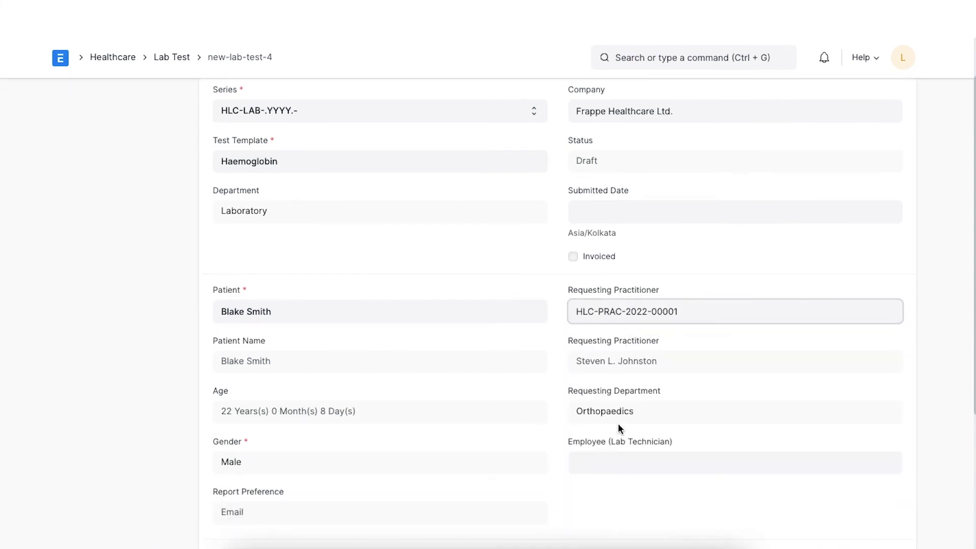
pyautogui.scroll(-1, 617, 450)
pyautogui.click(633, 401)
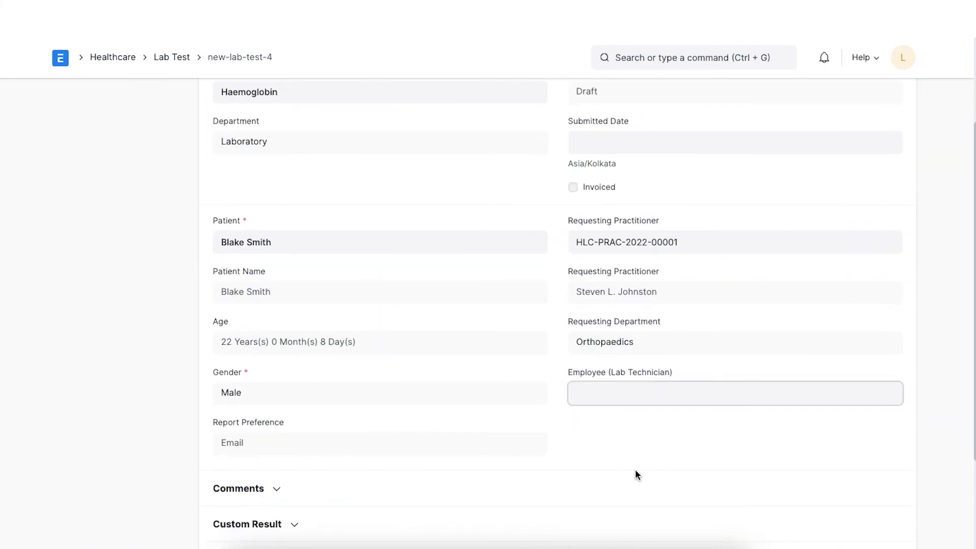
pyautogui.scroll(-2, 638, 475)
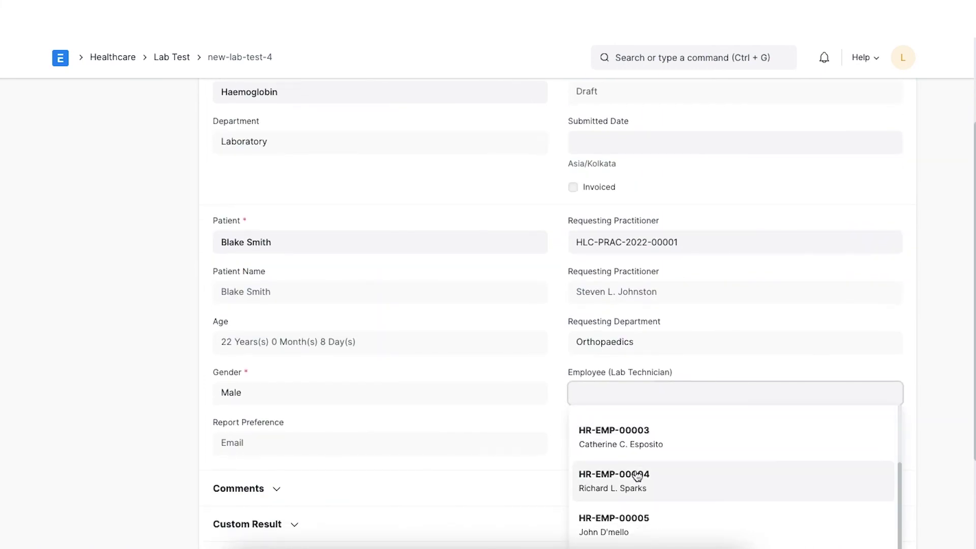
pyautogui.click(630, 534)
pyautogui.scroll(5, 824, 310)
pyautogui.click(909, 106)
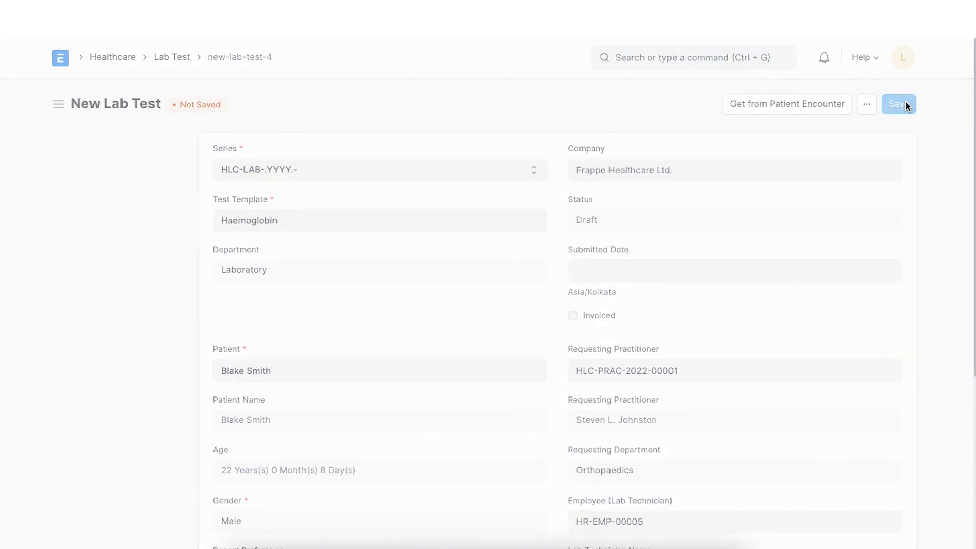
# - Enter 8 as the Haemoglobin result value in Compound Test Result
pyautogui.scroll(-10, 651, 315)
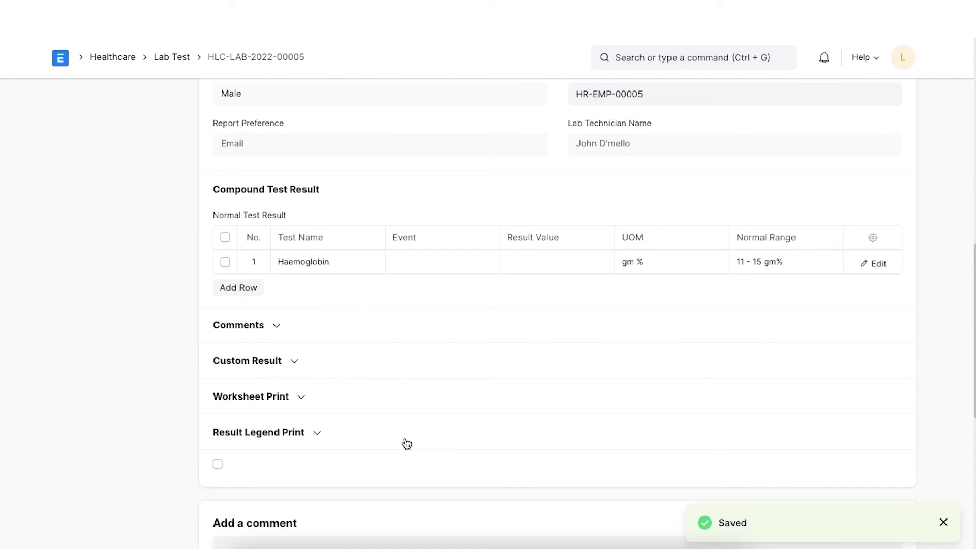
pyautogui.click(533, 264)
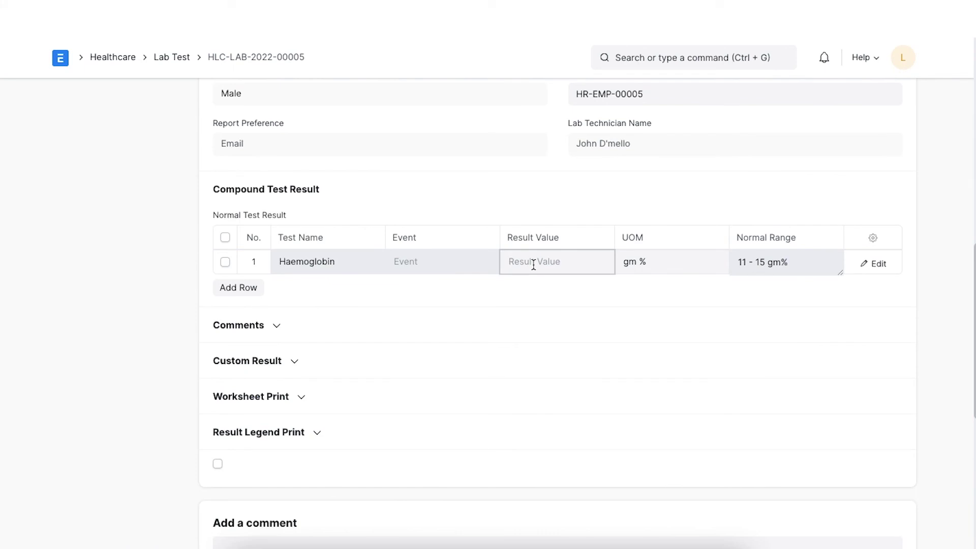
pyautogui.write('8')
pyautogui.click(553, 299)
# - Save the lab test, then submit it and confirm
pyautogui.scroll(7, 689, 311)
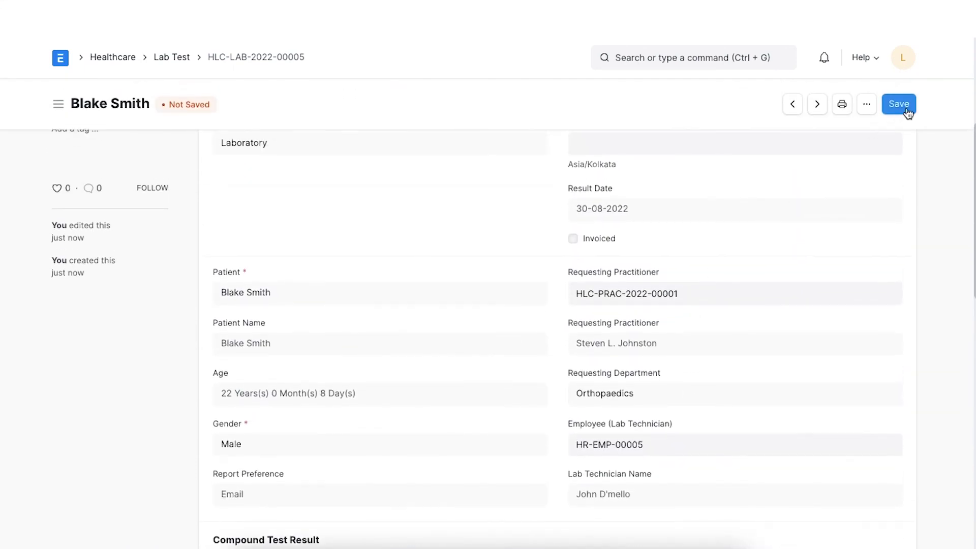
pyautogui.click(906, 108)
pyautogui.click(887, 103)
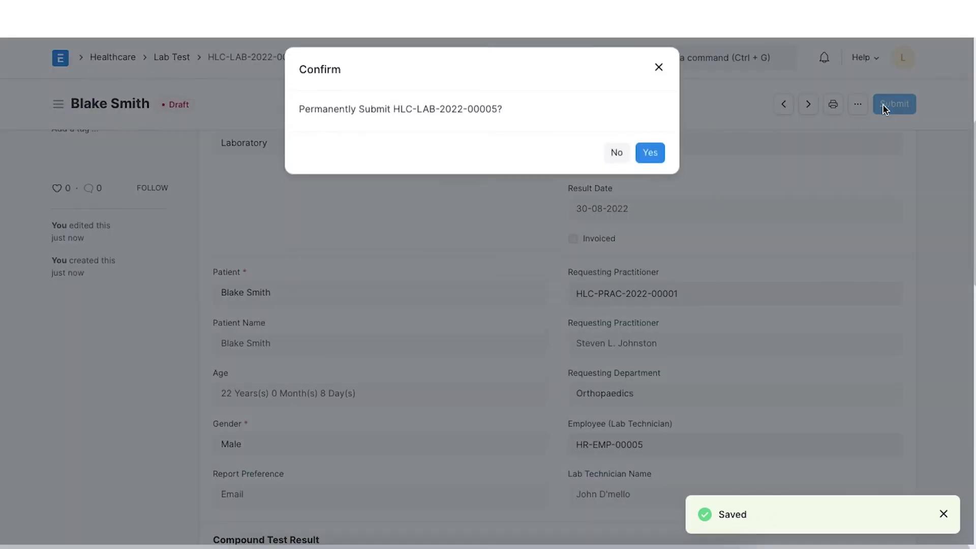
pyautogui.click(662, 161)
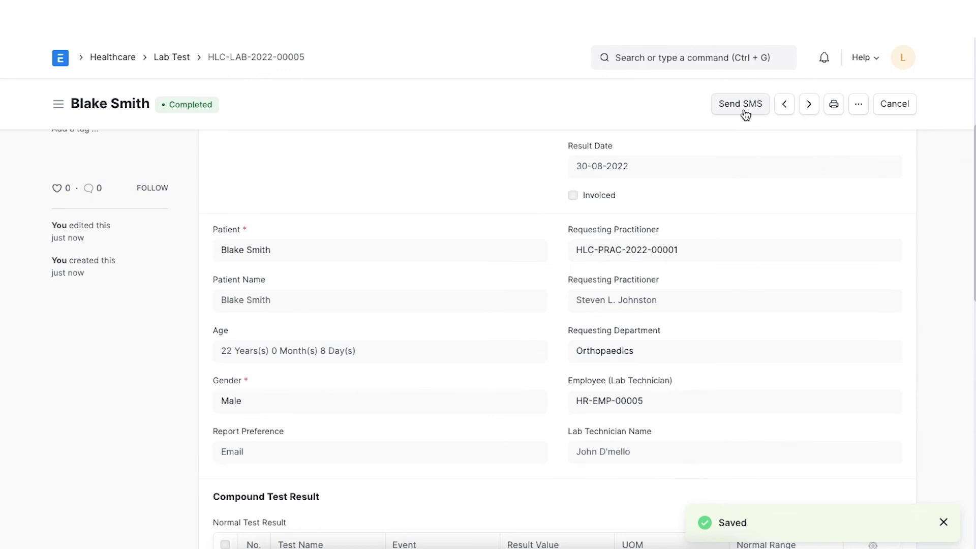
# - Open Healthcare Settings and expand the Laboratory SMS Alerts section
pyautogui.click(687, 63)
pyautogui.write('healthcare')
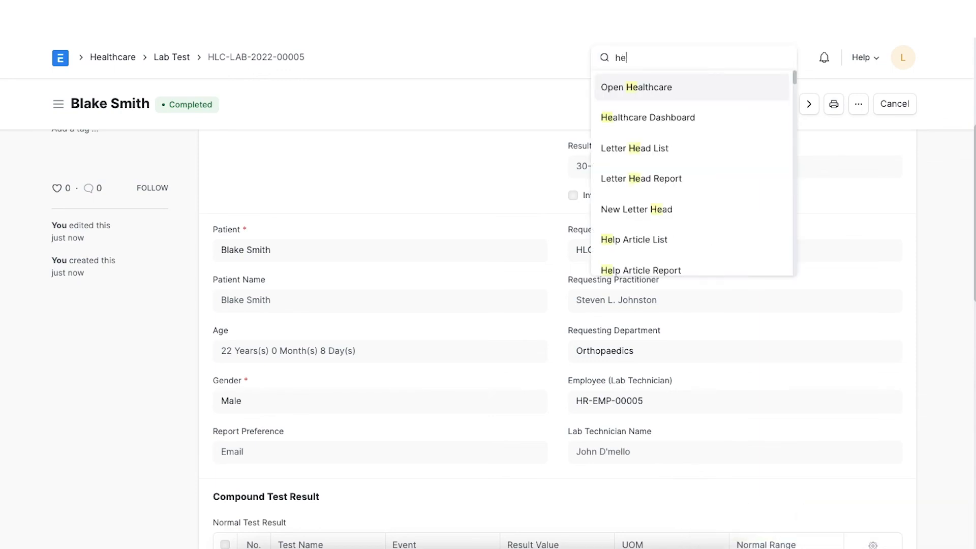
pyautogui.click(690, 178)
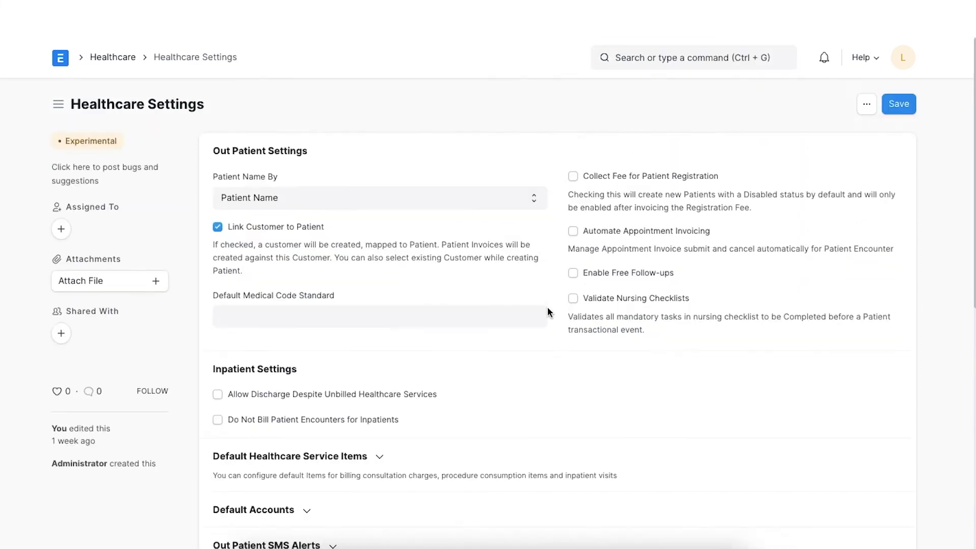
pyautogui.scroll(-10, 547, 307)
pyautogui.click(328, 158)
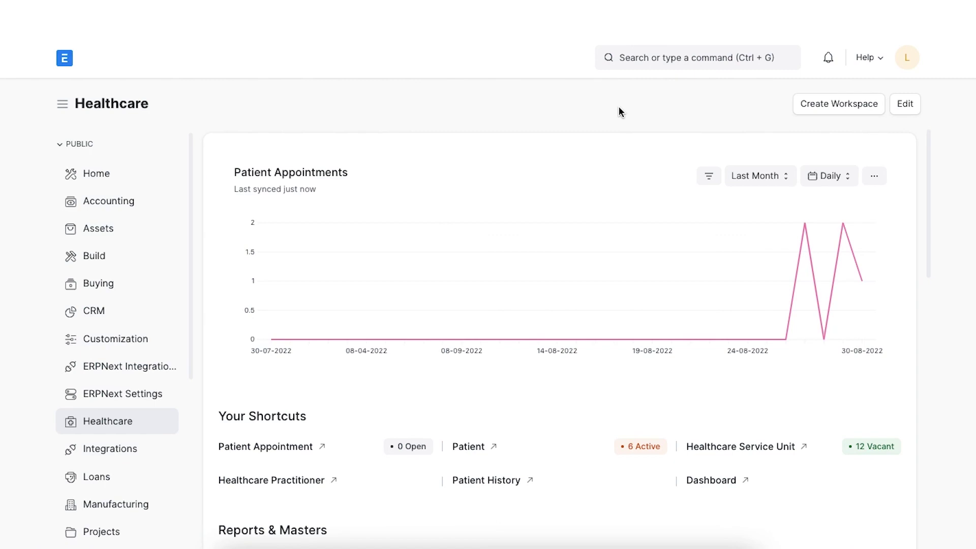
# - Go to the Sample Collection list and start a new sample collection
pyautogui.click(634, 58)
pyautogui.write('sample co')
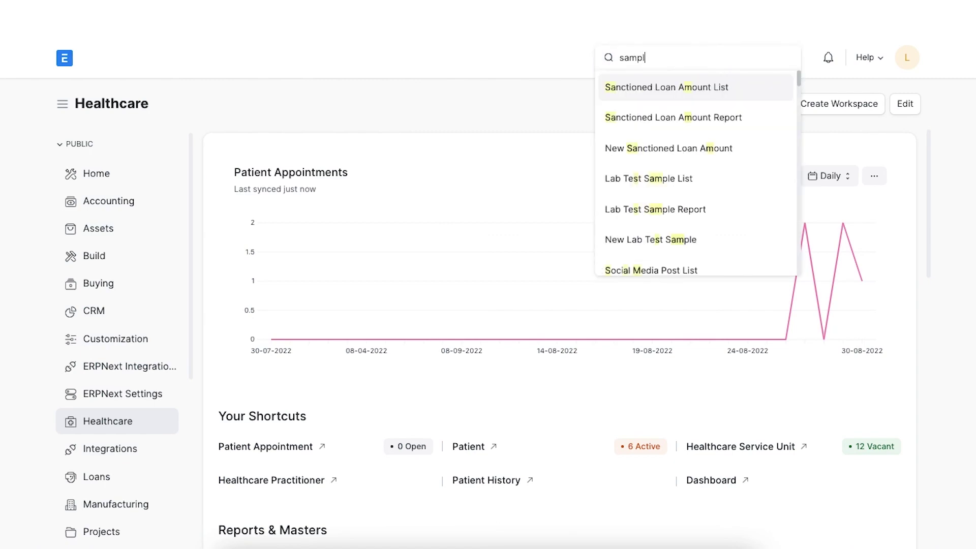
pyautogui.click(640, 86)
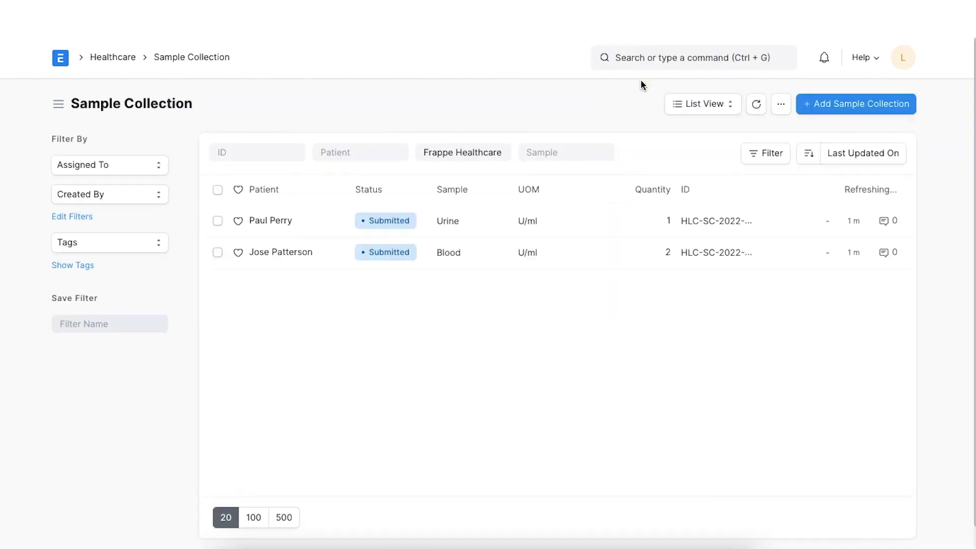
pyautogui.click(834, 104)
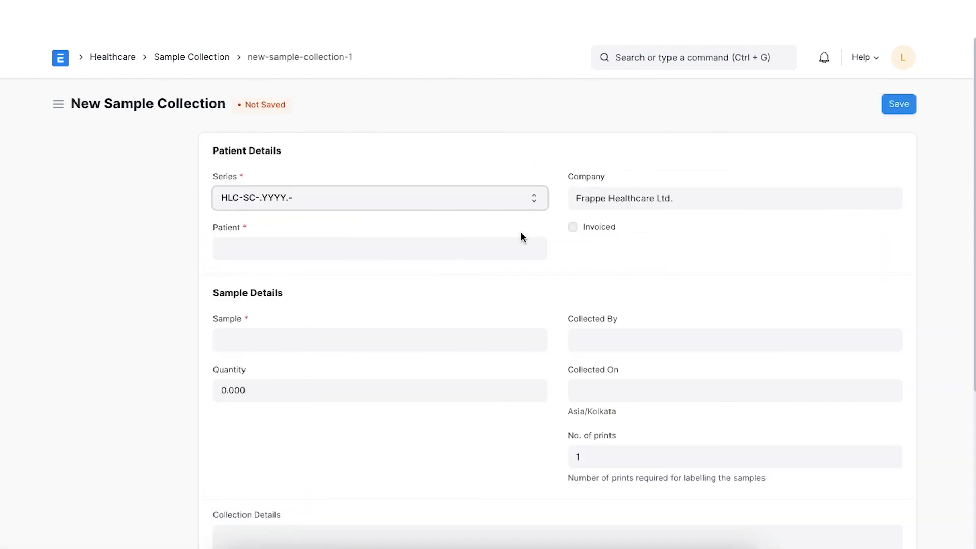
# - Choose the patient and set the sample type to Blood
pyautogui.click(511, 240)
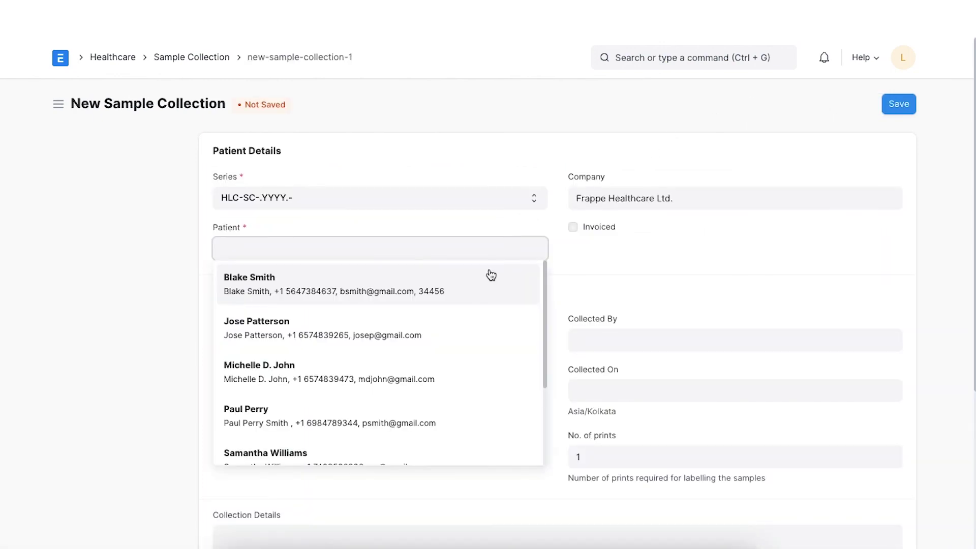
pyautogui.click(490, 273)
pyautogui.scroll(-1, 570, 345)
pyautogui.scroll(-3, 569, 350)
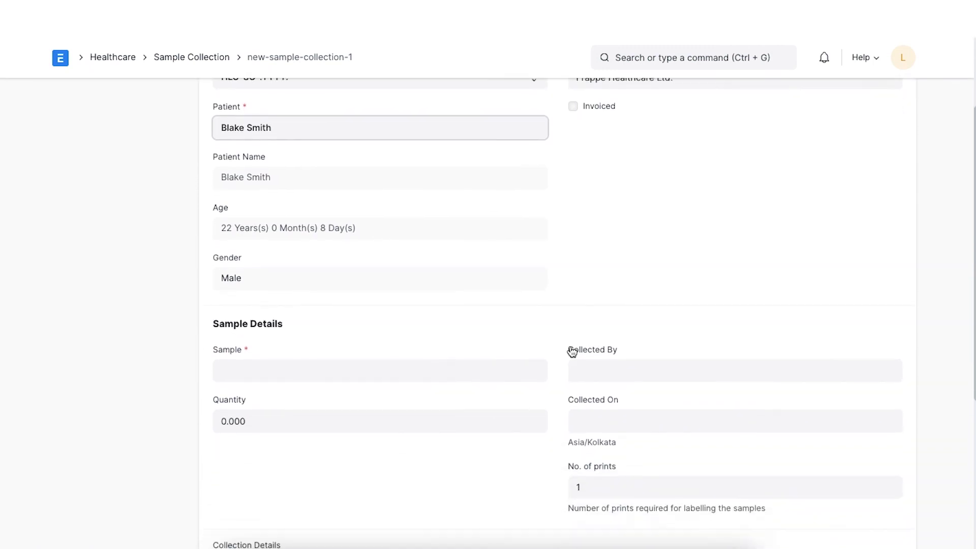
pyautogui.click(514, 300)
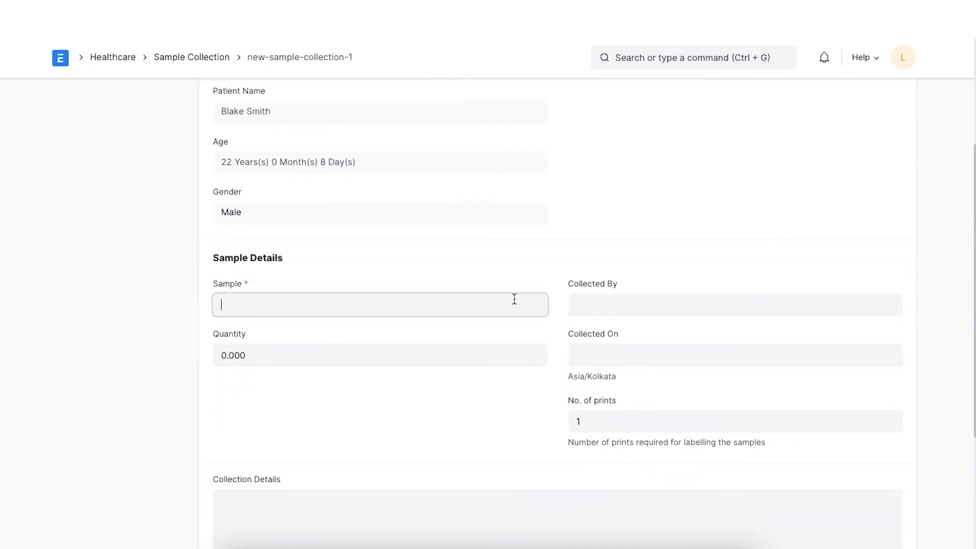
pyautogui.click(469, 326)
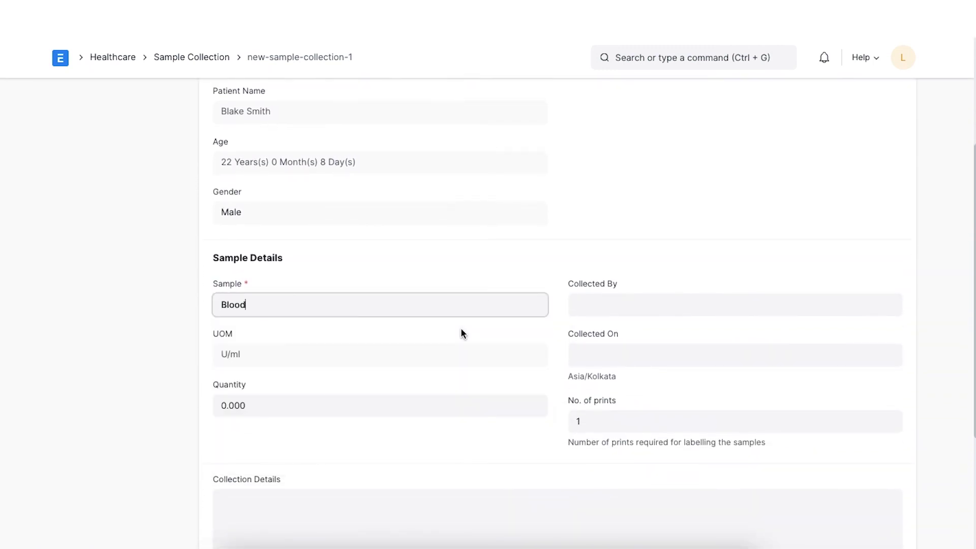
# - Set quantity 2, choose the collector, and set Collected On to the 30th
pyautogui.scroll(-1, 487, 343)
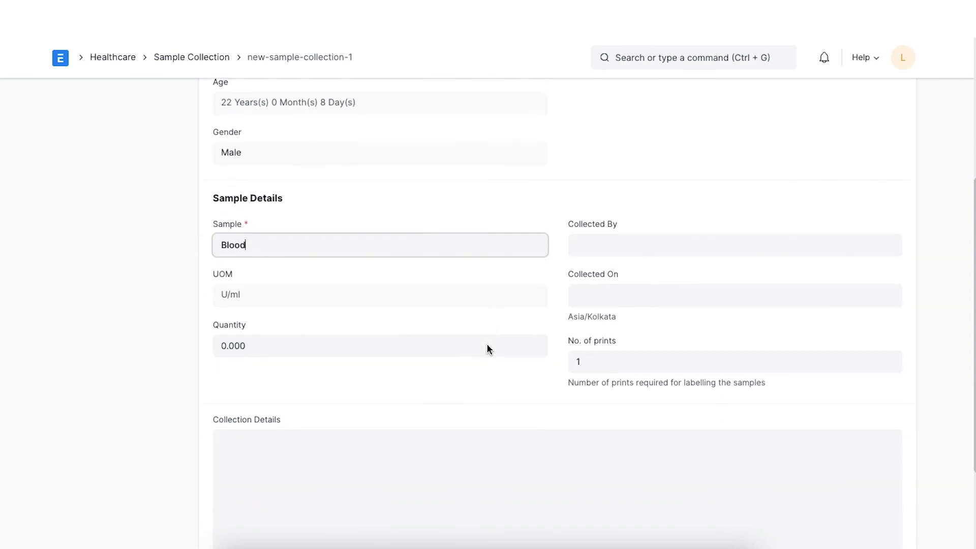
pyautogui.click(441, 345)
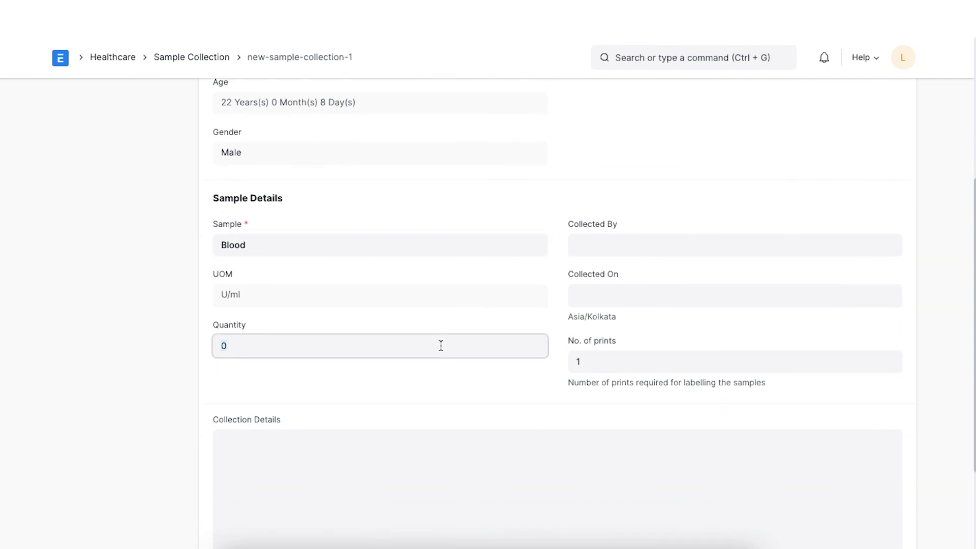
pyautogui.click(466, 372)
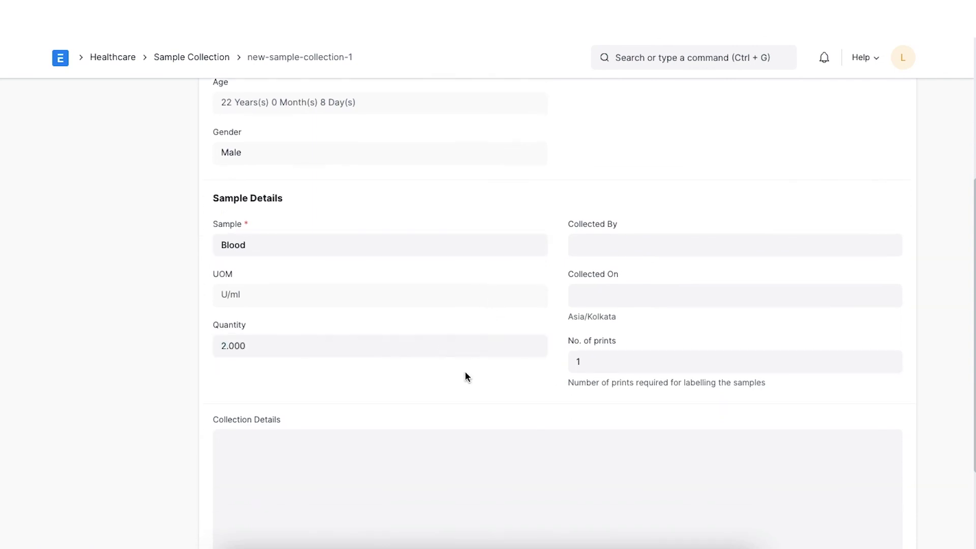
pyautogui.click(633, 246)
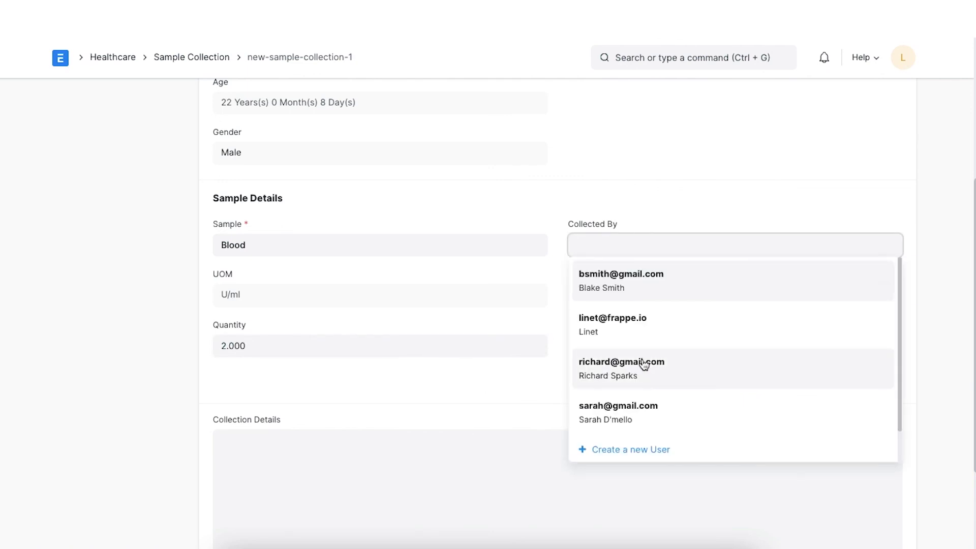
pyautogui.click(642, 412)
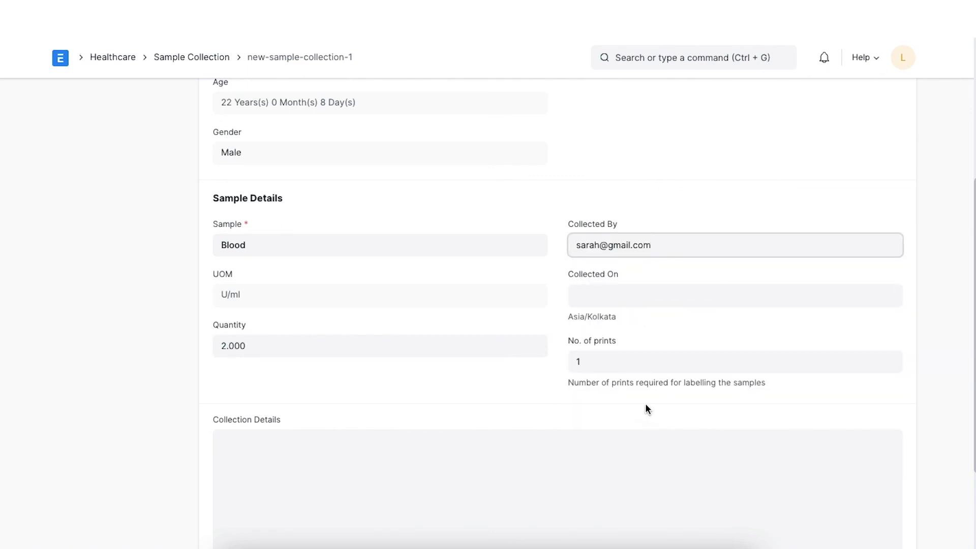
pyautogui.click(657, 297)
pyautogui.click(630, 192)
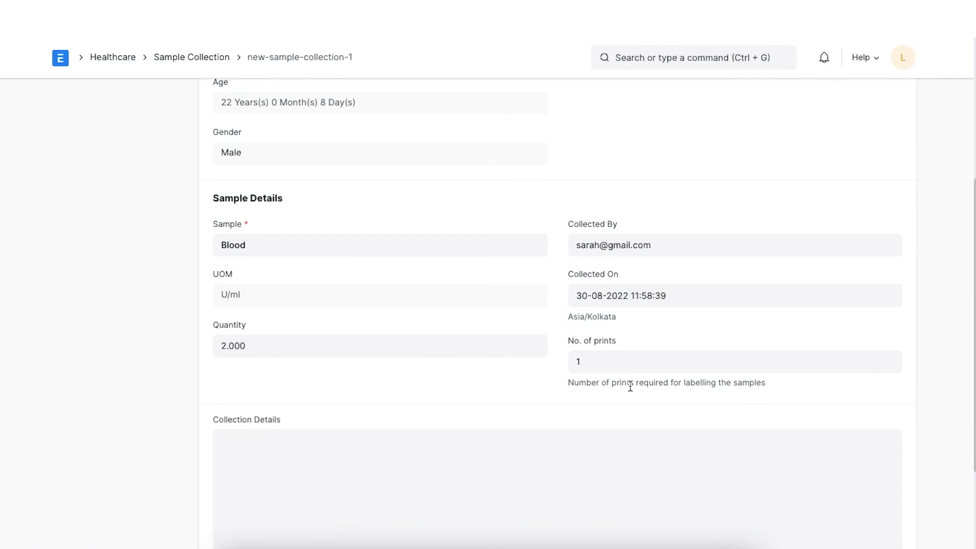
pyautogui.scroll(5, 631, 386)
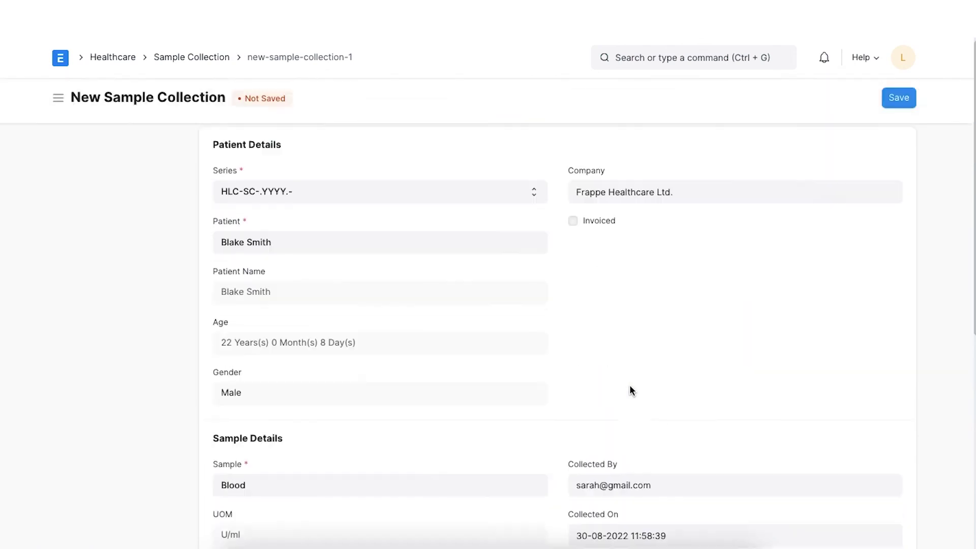
# - Save the blood sample collection, then submit it and confirm with Yes
pyautogui.click(908, 104)
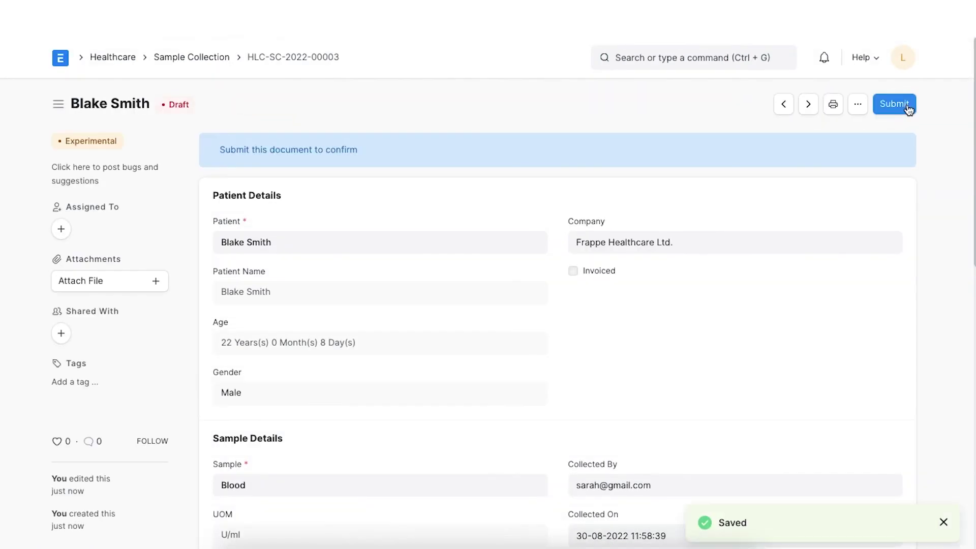
pyautogui.click(898, 104)
pyautogui.click(650, 161)
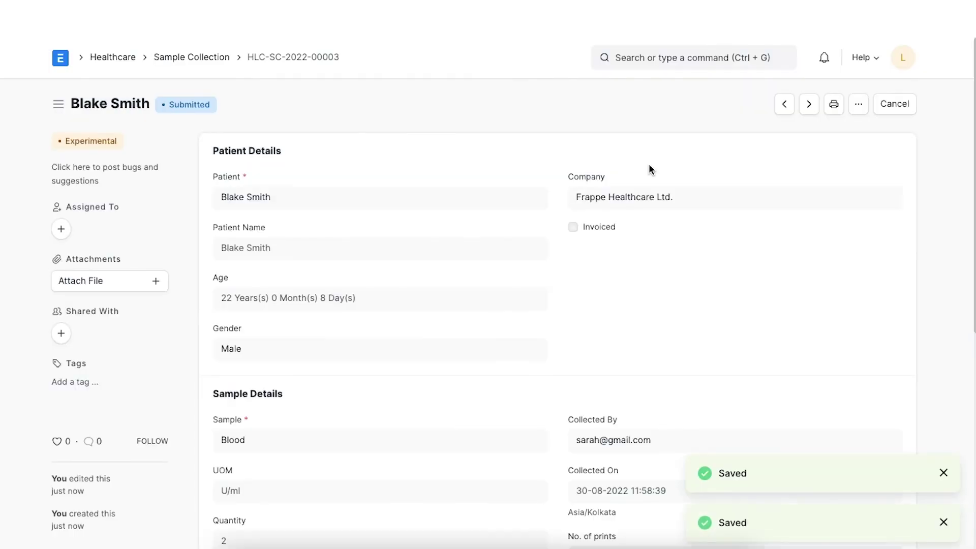